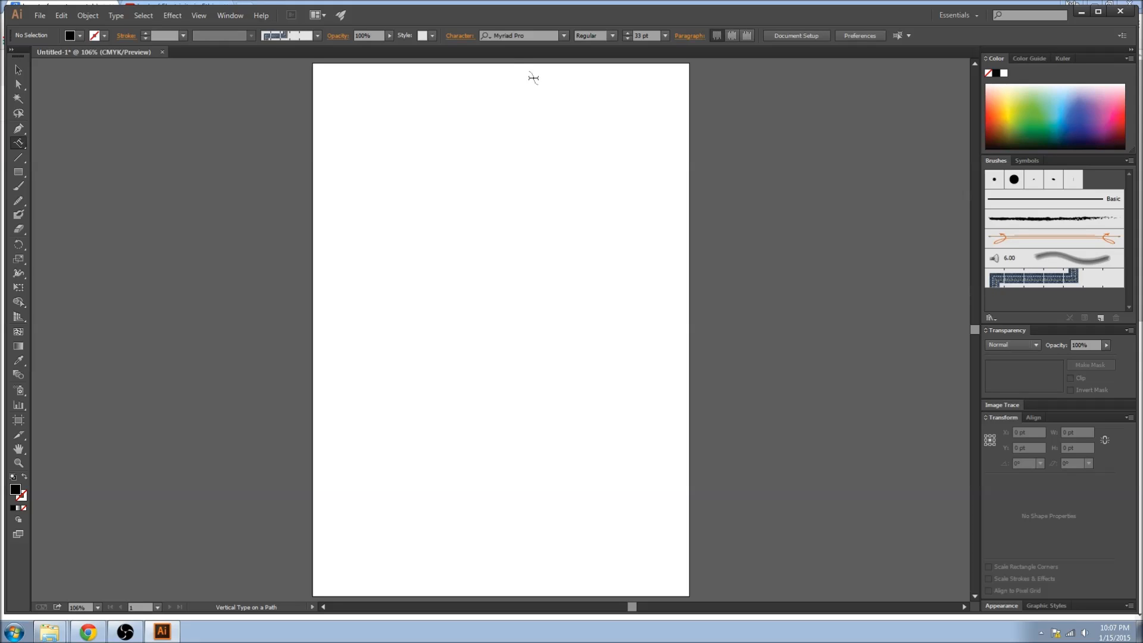
left_click_drag(20, 146, 54, 143)
left_click(421, 158)
type("shdoasauo")
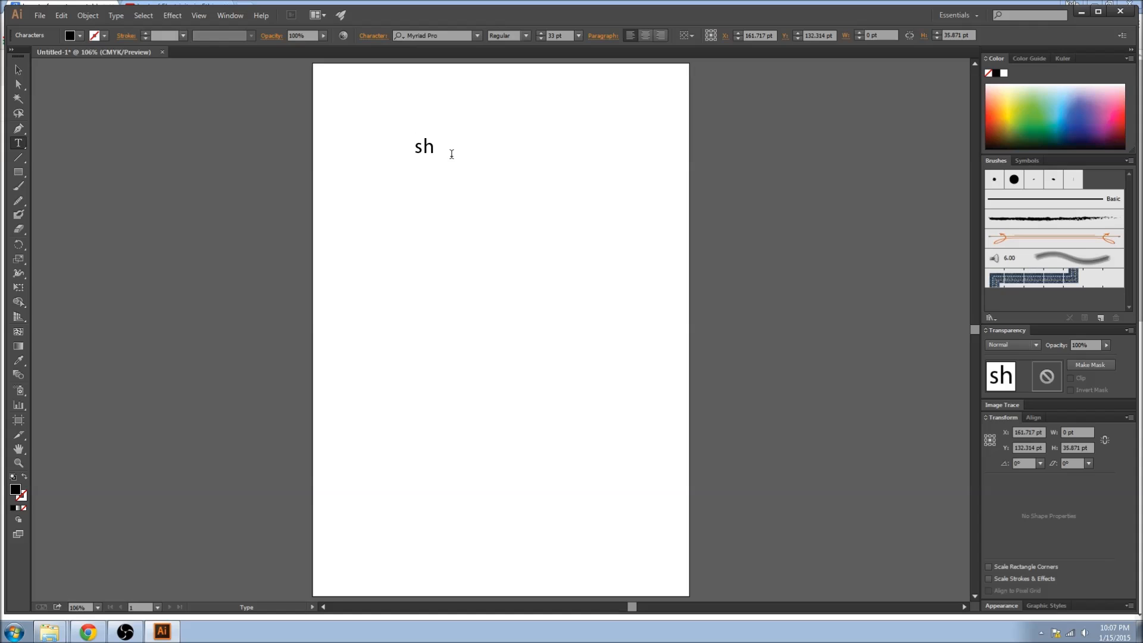
key("ctrl+z")
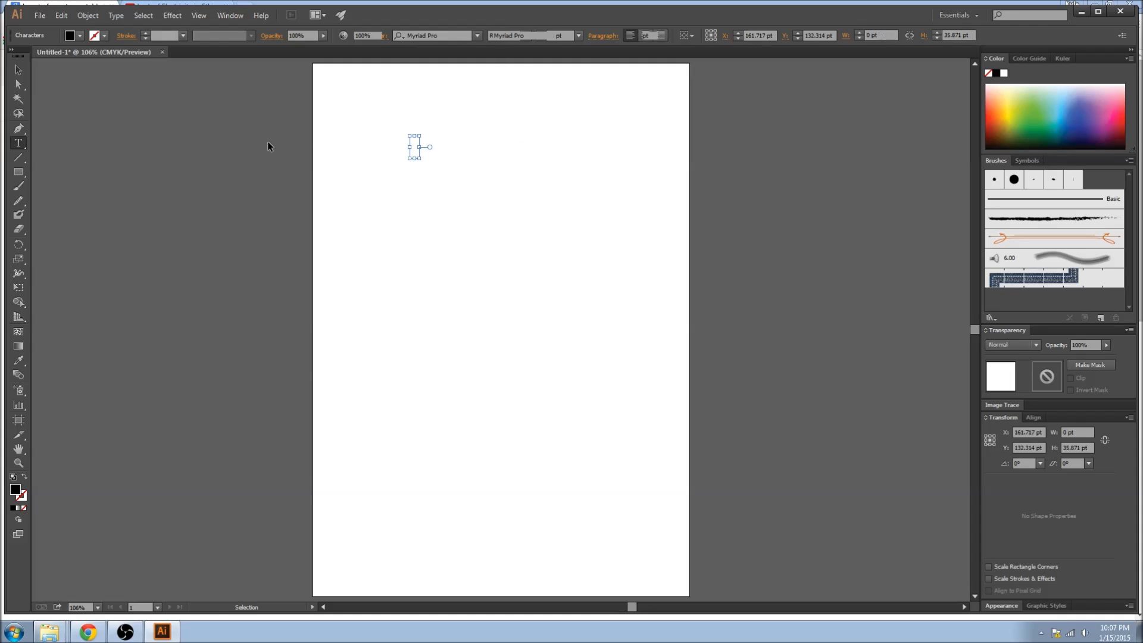
key("ctrl+z")
left_click_drag(395, 140, 557, 266)
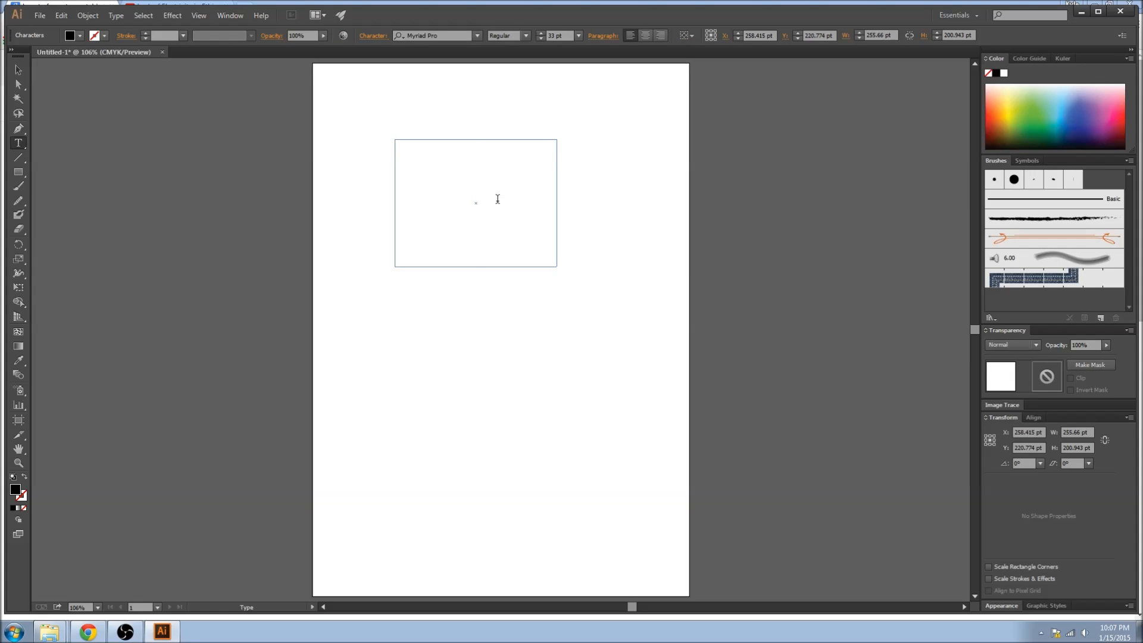
key("ctrl+z")
key("ctrl+z")
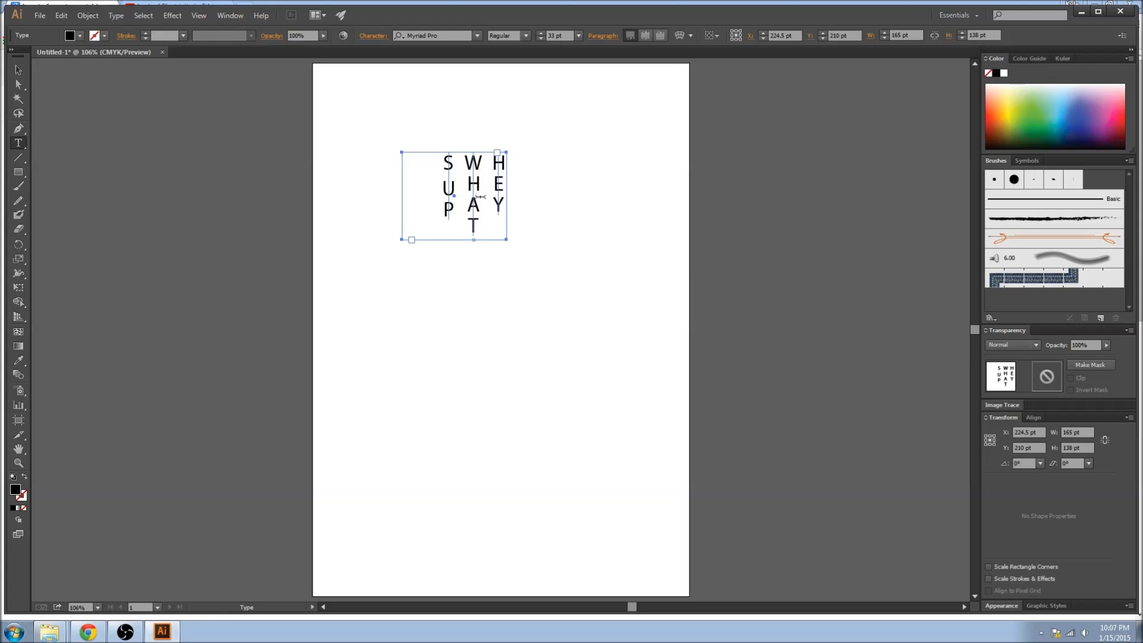
key("ctrl+z")
key("ctrl+z")
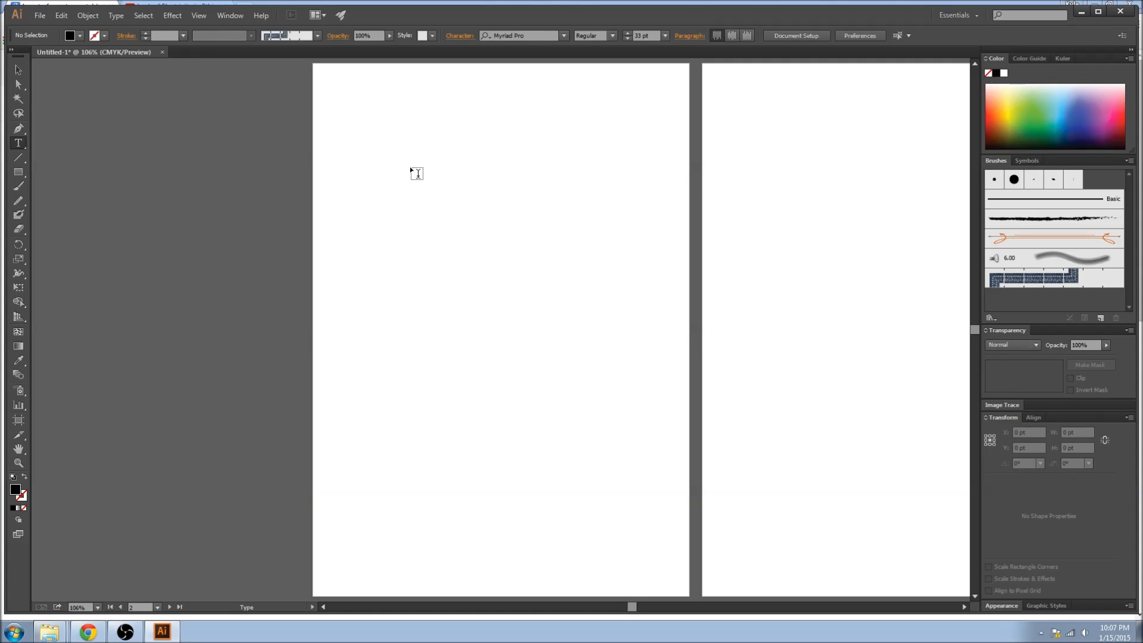
- Add the point text "hello" on the first artboard, enlarge it to about 184 pt and tilt it clockwise
left_click(412, 168)
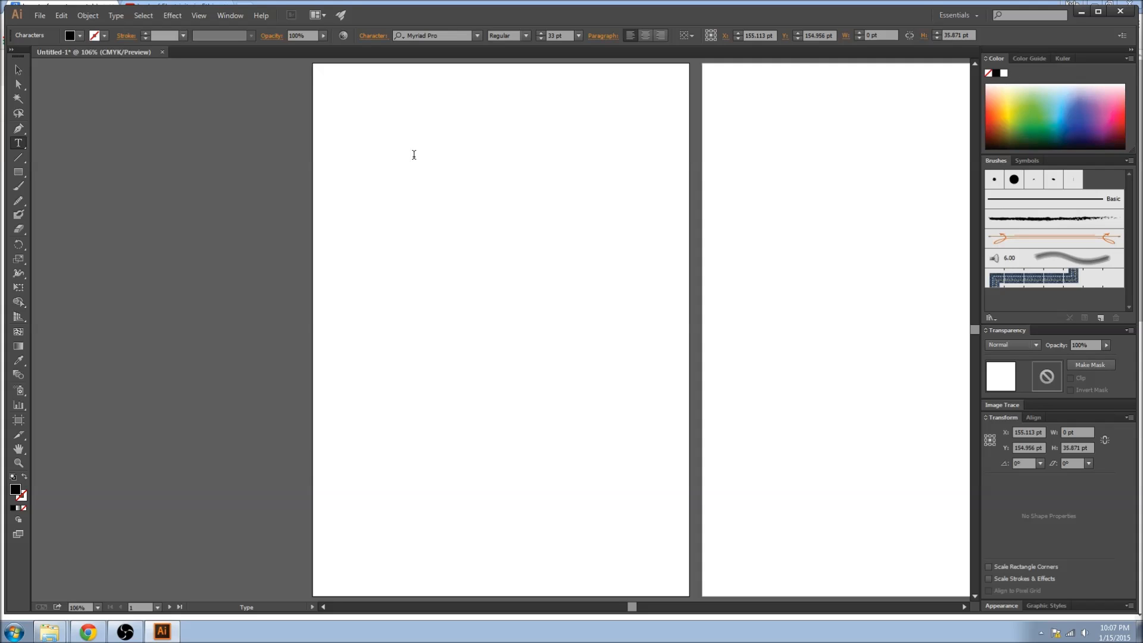
type("hello")
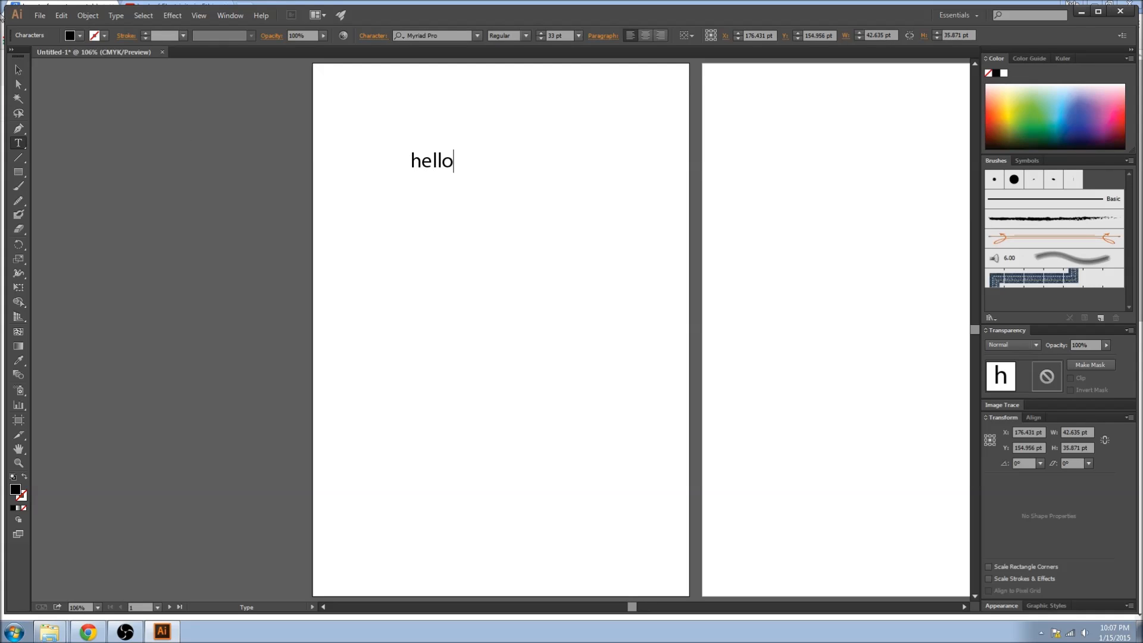
left_click(18, 70)
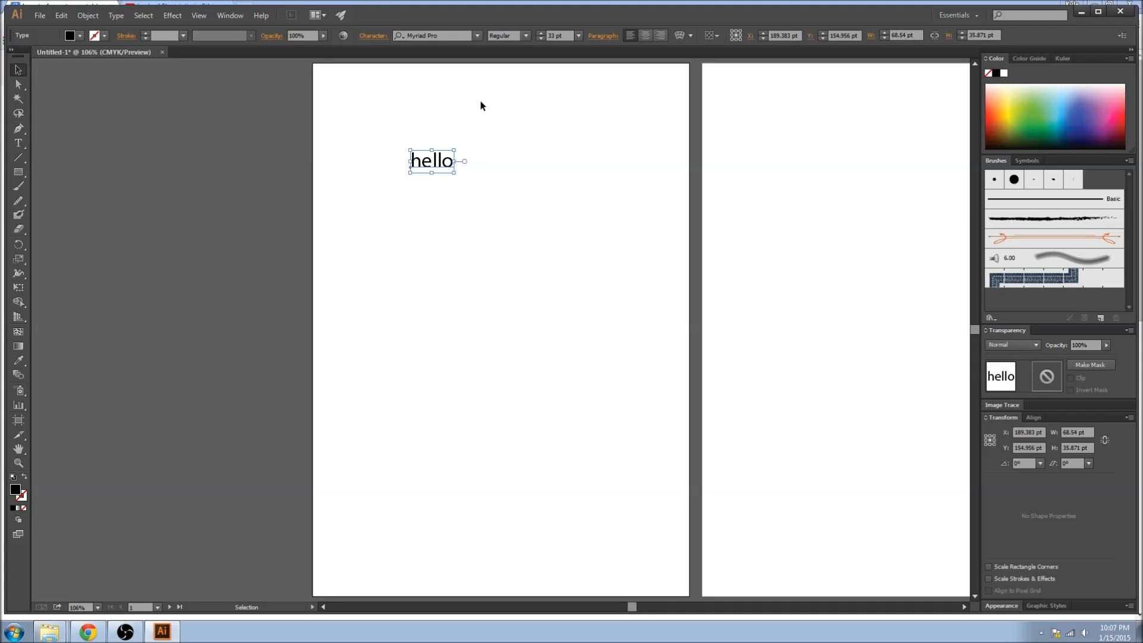
left_click_drag(459, 149, 655, 116)
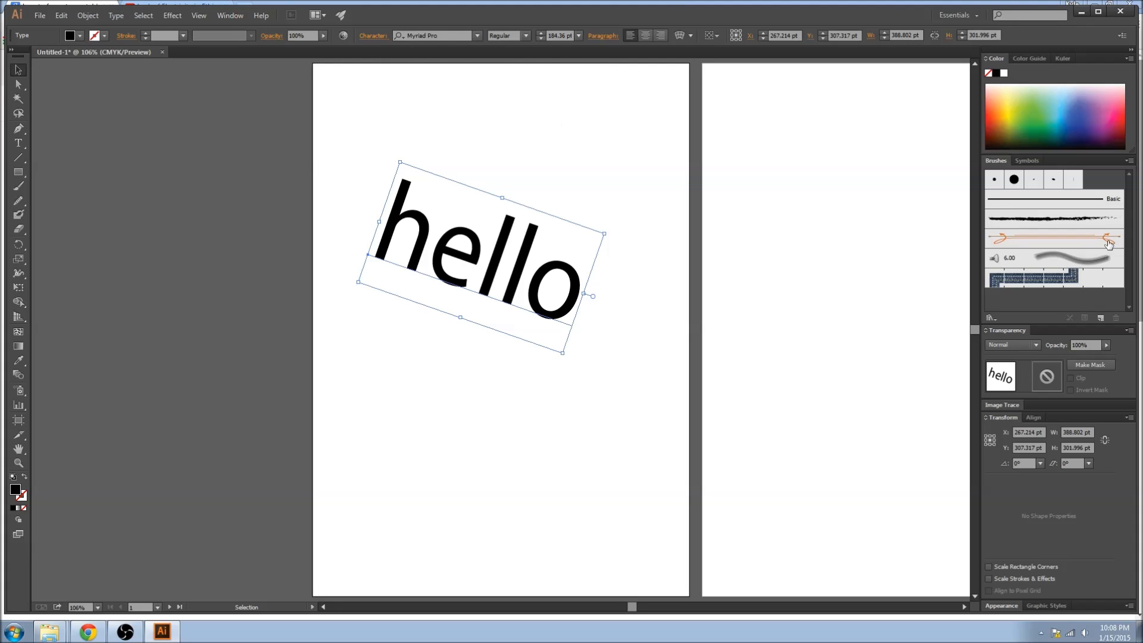
- Show the Character settings and look through the neighbouring Paragraph and OpenType settings
left_click(230, 15)
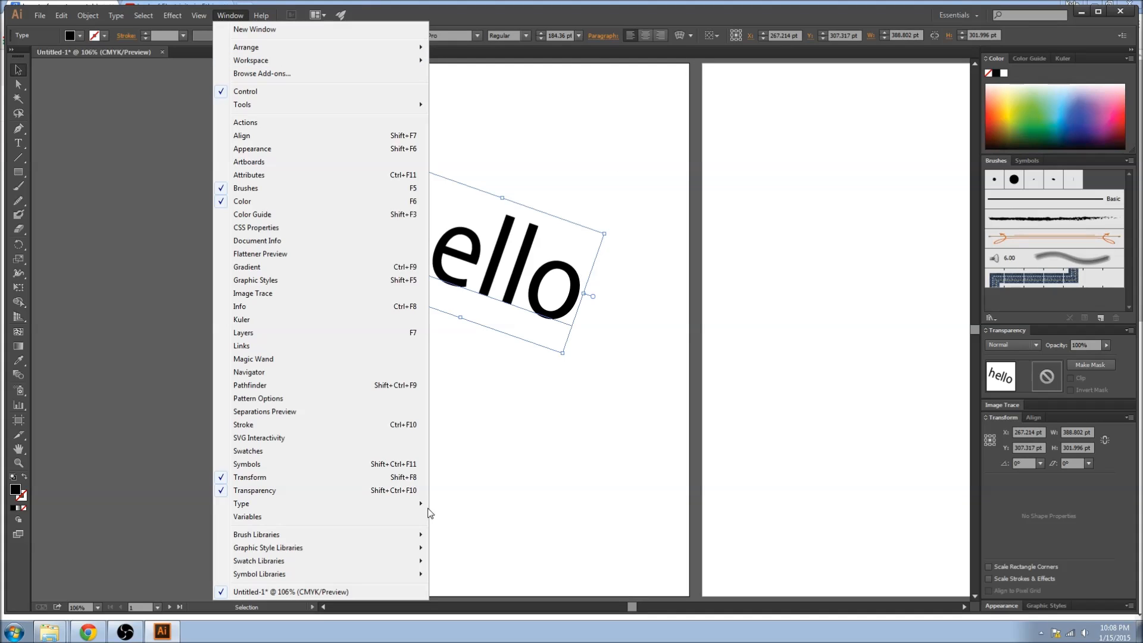
mouse_move(415, 509)
left_click(458, 505)
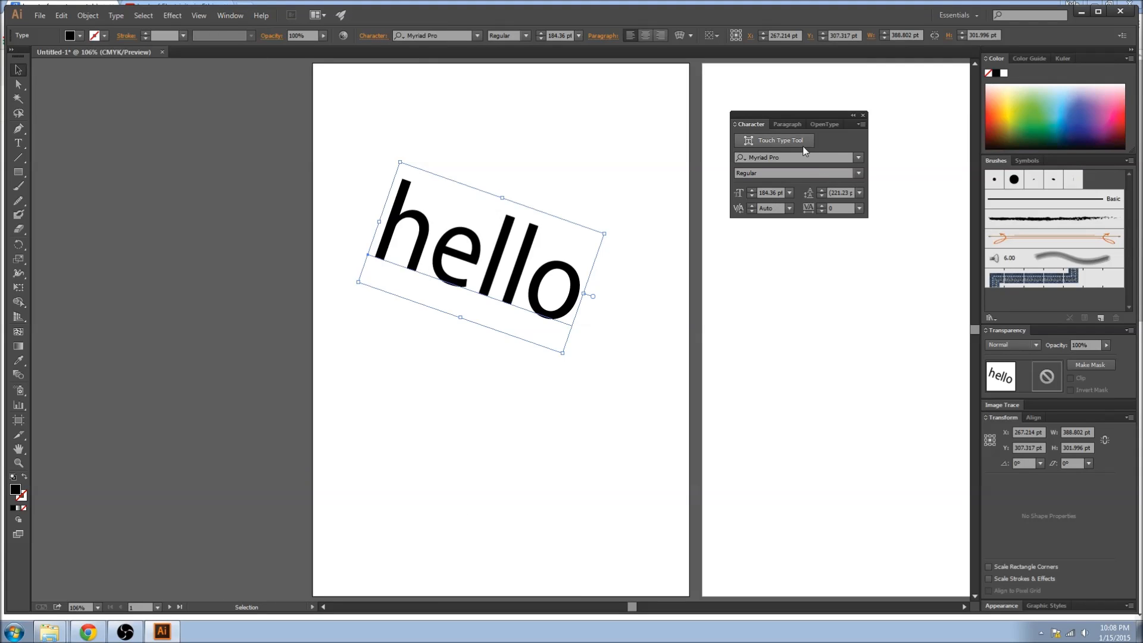
left_click(797, 126)
left_click(819, 123)
left_click(747, 125)
left_click(779, 123)
left_click(752, 124)
left_click(777, 123)
left_click(749, 124)
- Rotate the word "hello" back to level and select its individual letters with the Touch Type tool
left_click_drag(611, 227, 627, 158)
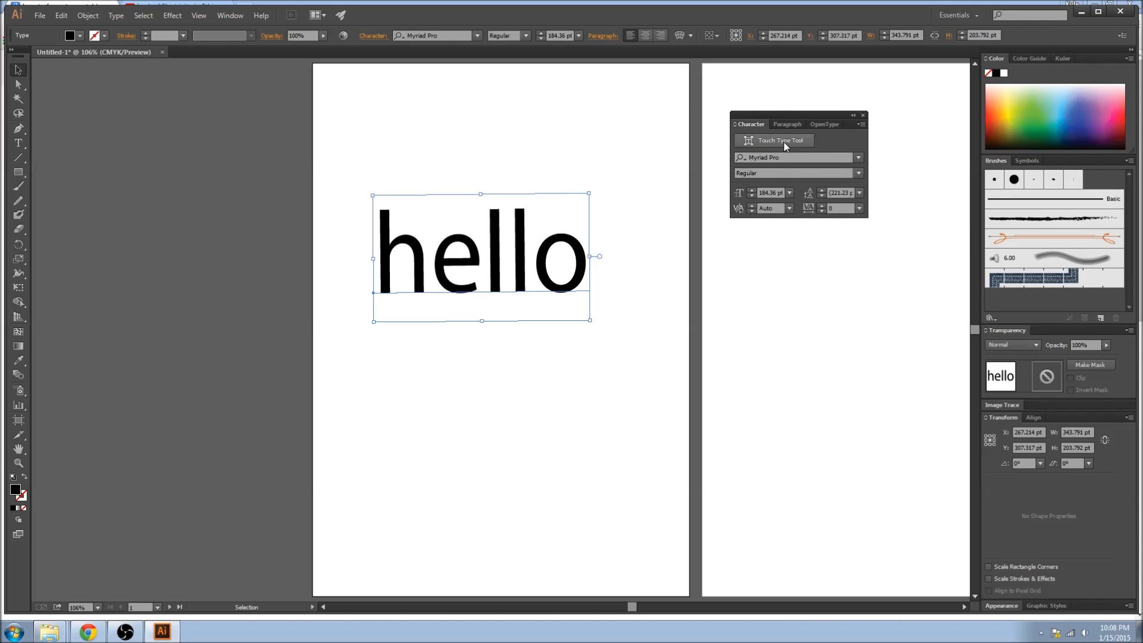
left_click_drag(792, 116, 809, 128)
left_click(795, 152)
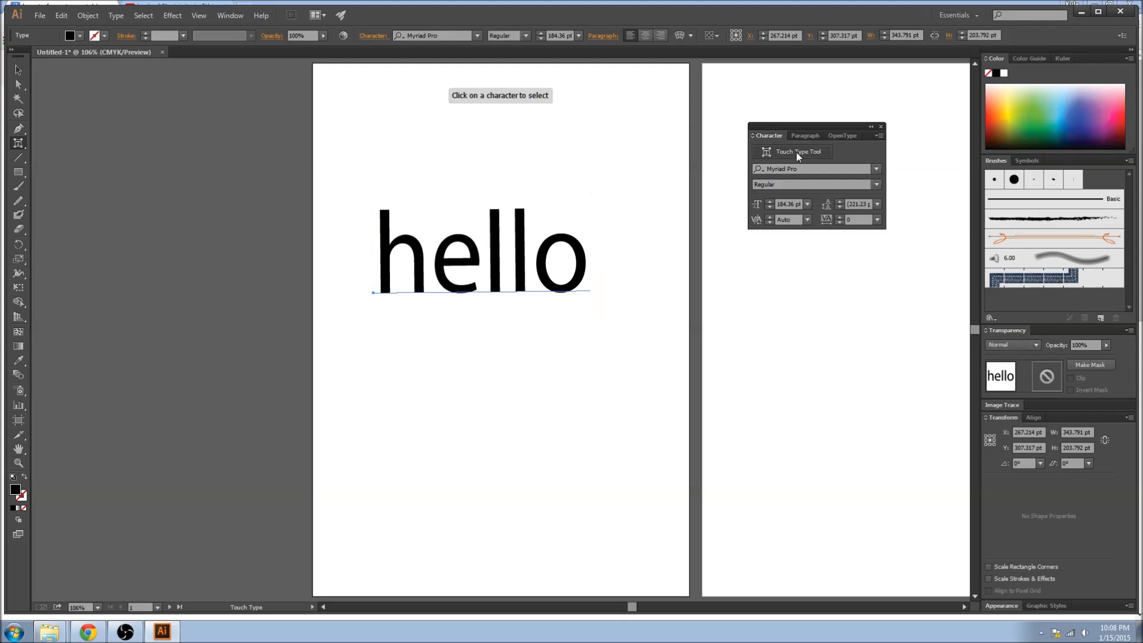
left_click(415, 258)
left_click(450, 245)
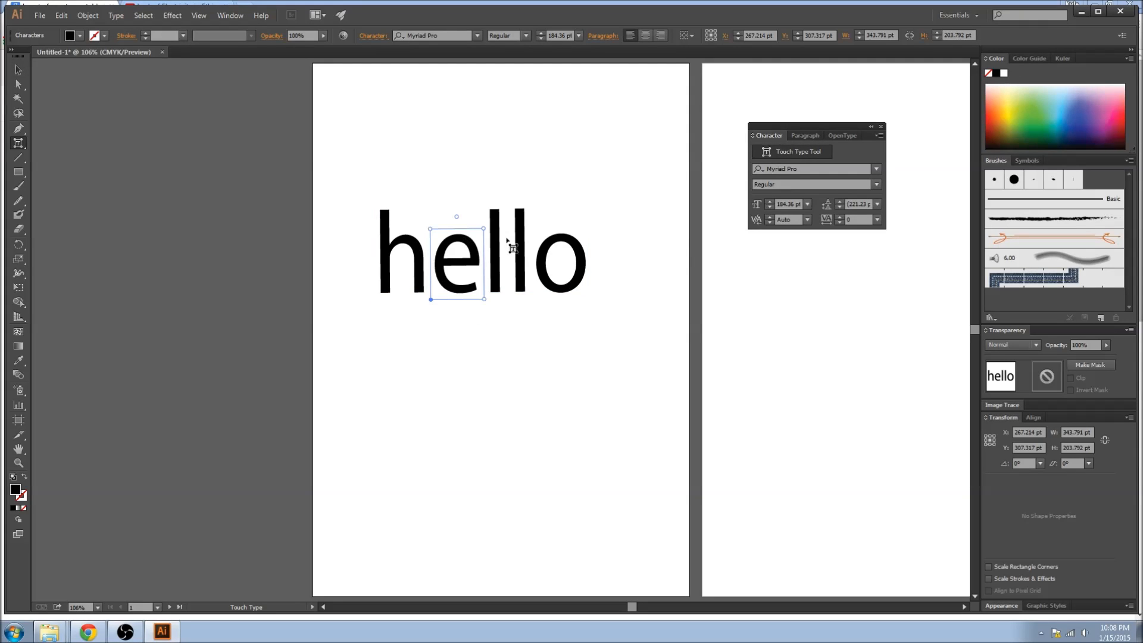
left_click(542, 254)
left_click(522, 255)
left_click(498, 256)
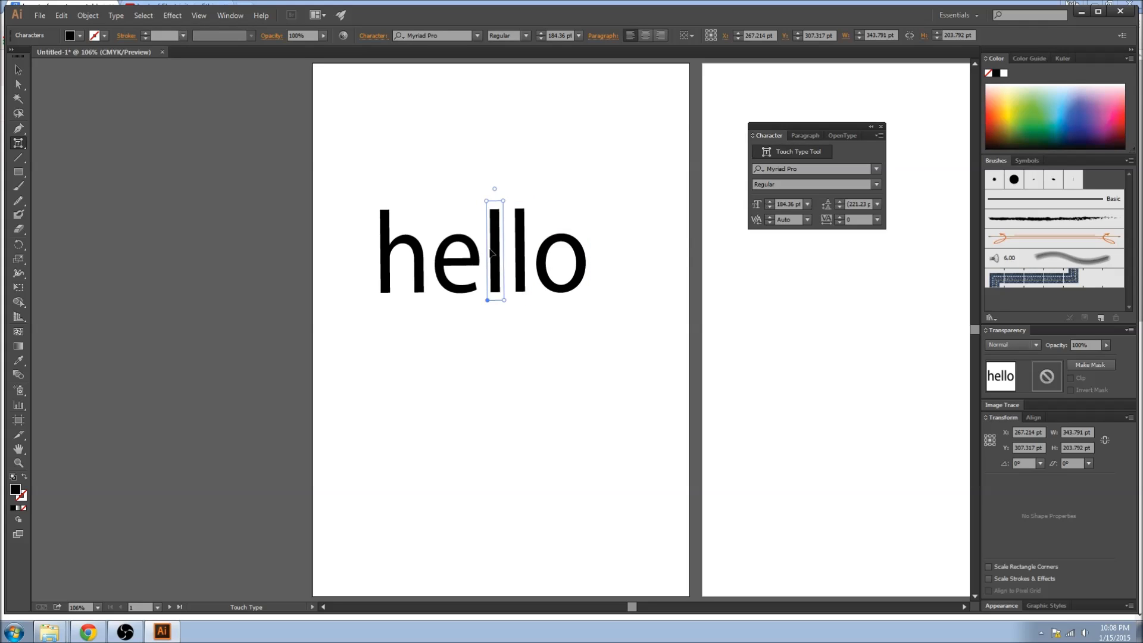
- Enlarge only the letter "h" of "hello" to a font size of 246 pt
left_click(419, 258)
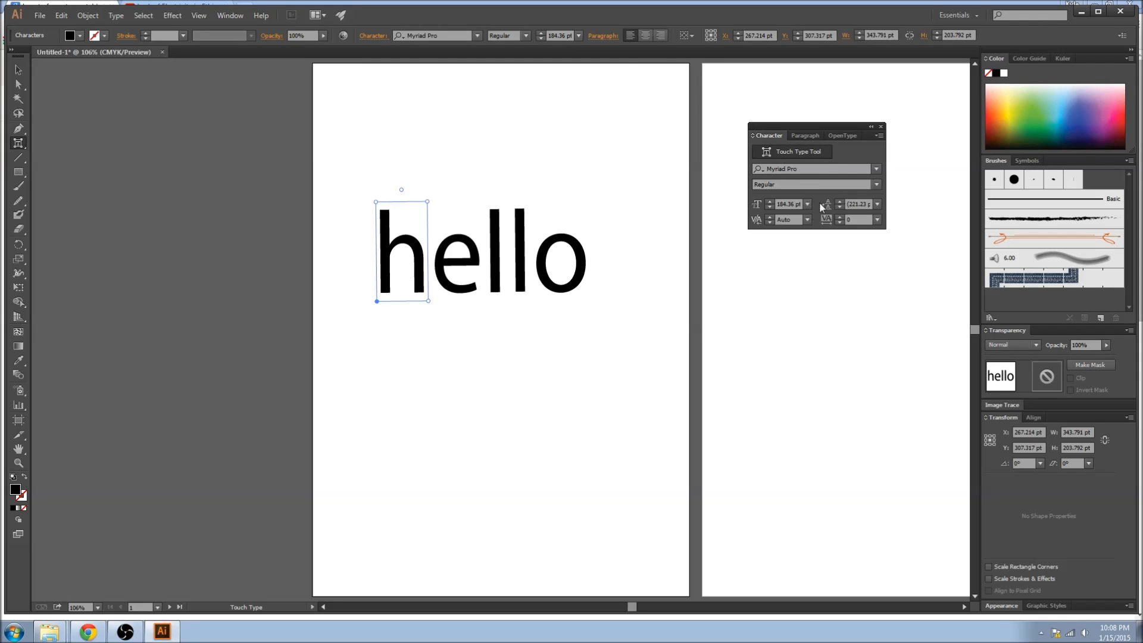
left_click(769, 202)
left_click(769, 203)
left_click(770, 202)
left_click_drag(770, 202, 770, 203)
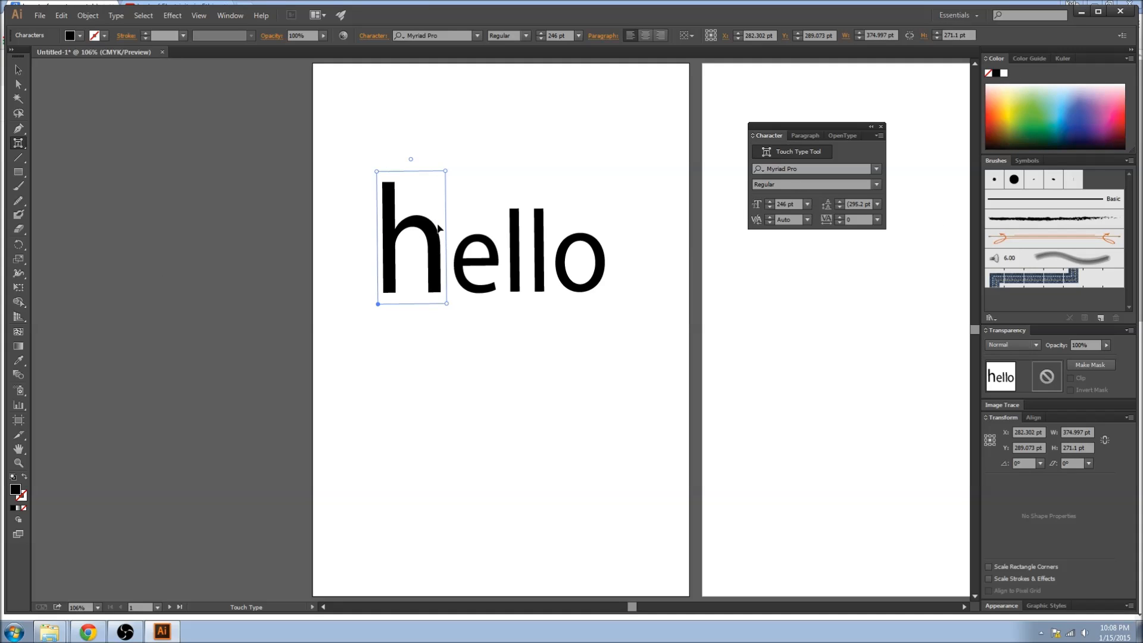
- Give the letter "h" a light green fill and a red stroke
left_click(1025, 94)
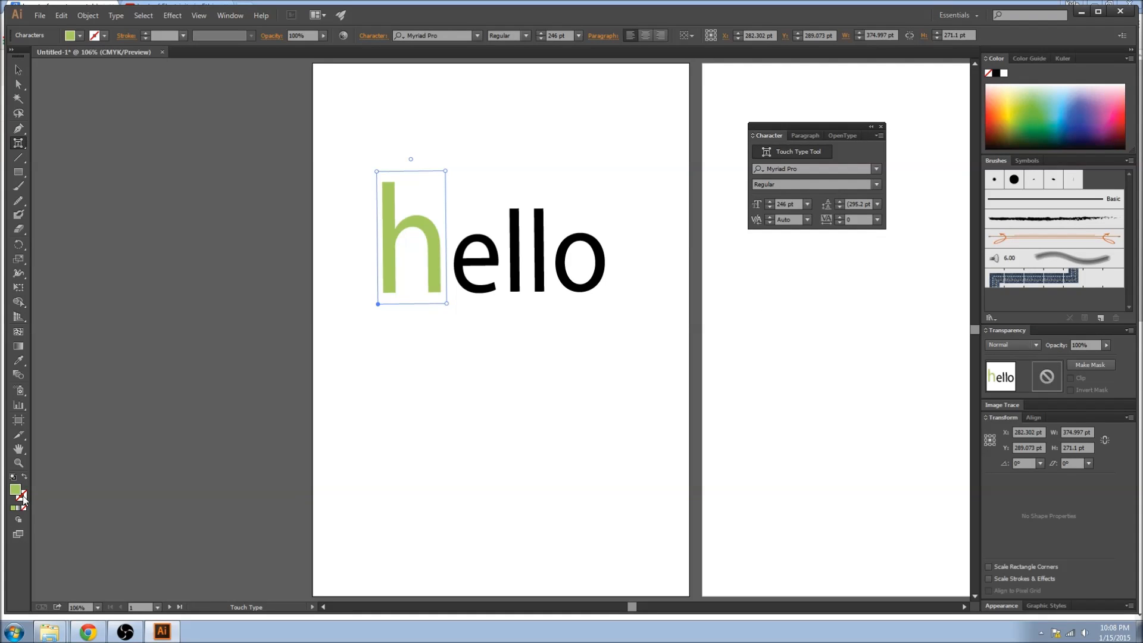
left_click(25, 500)
left_click(1041, 136)
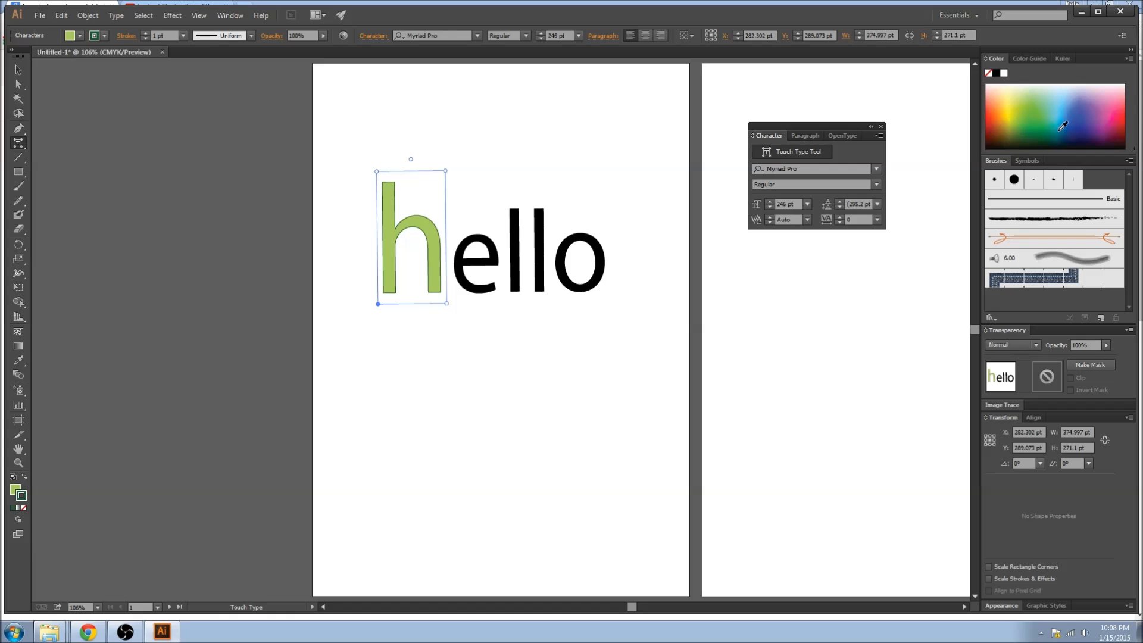
left_click_drag(1068, 122, 1138, 109)
left_click(1121, 122)
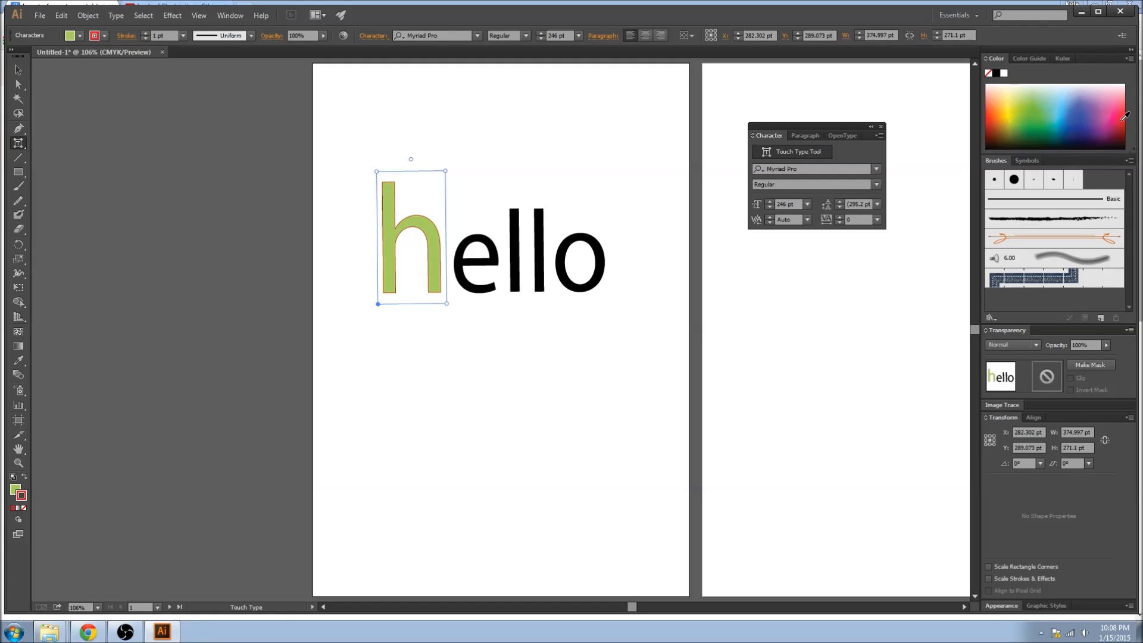
- Recolor the whole word "hello" with a purple fill and a blue stroke, and tilt it slightly clockwise
key("Escape")
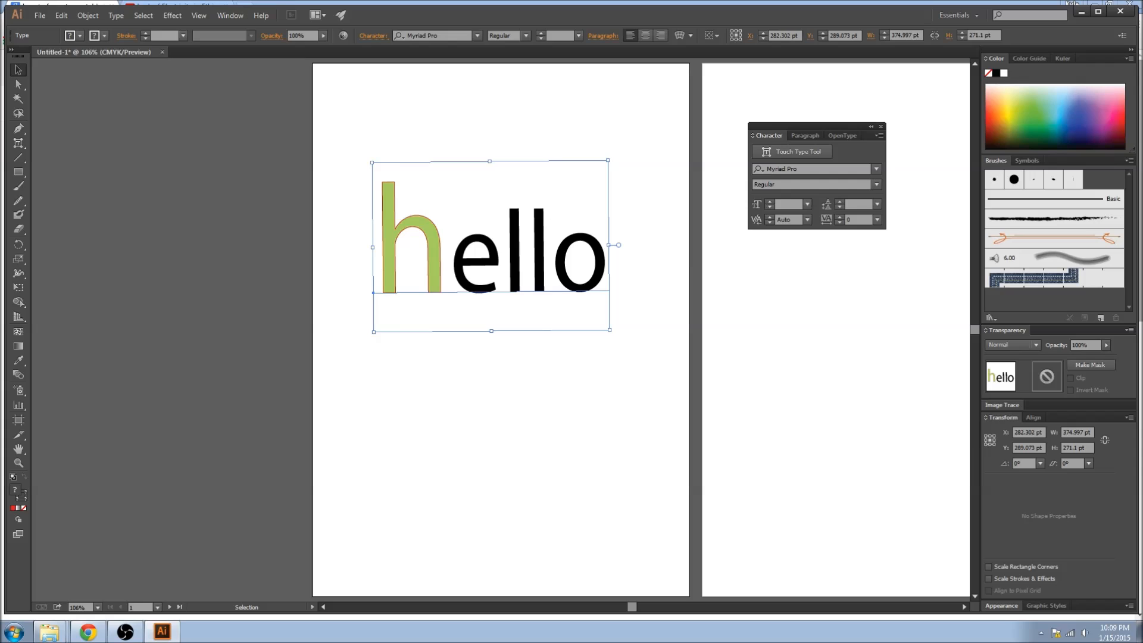
left_click(1087, 108)
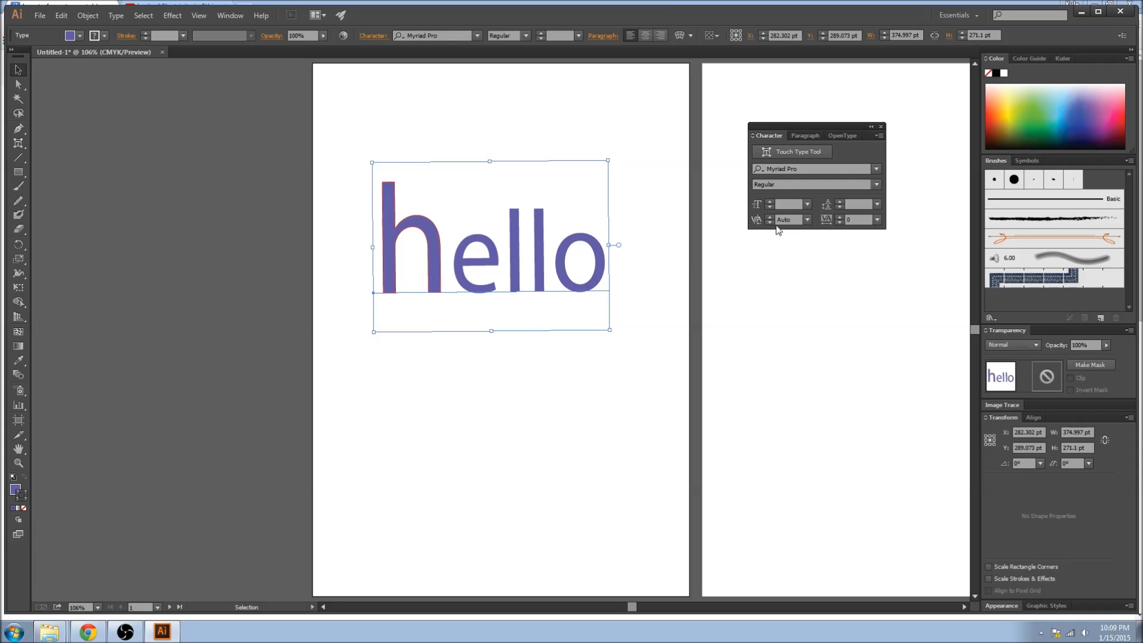
left_click(1071, 109)
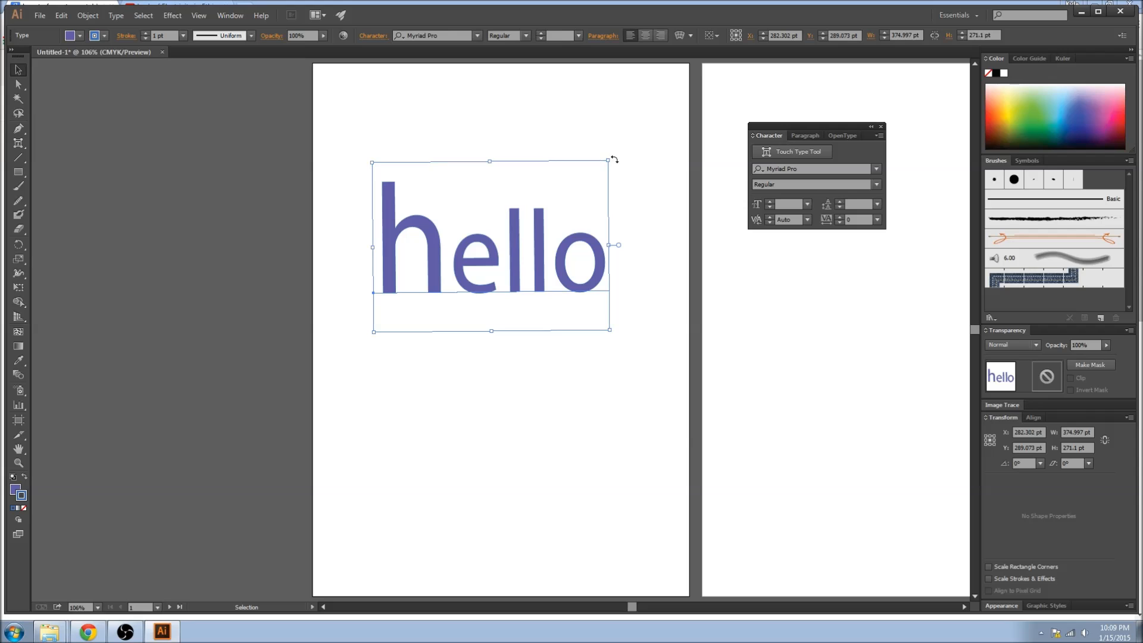
left_click_drag(611, 156, 665, 195)
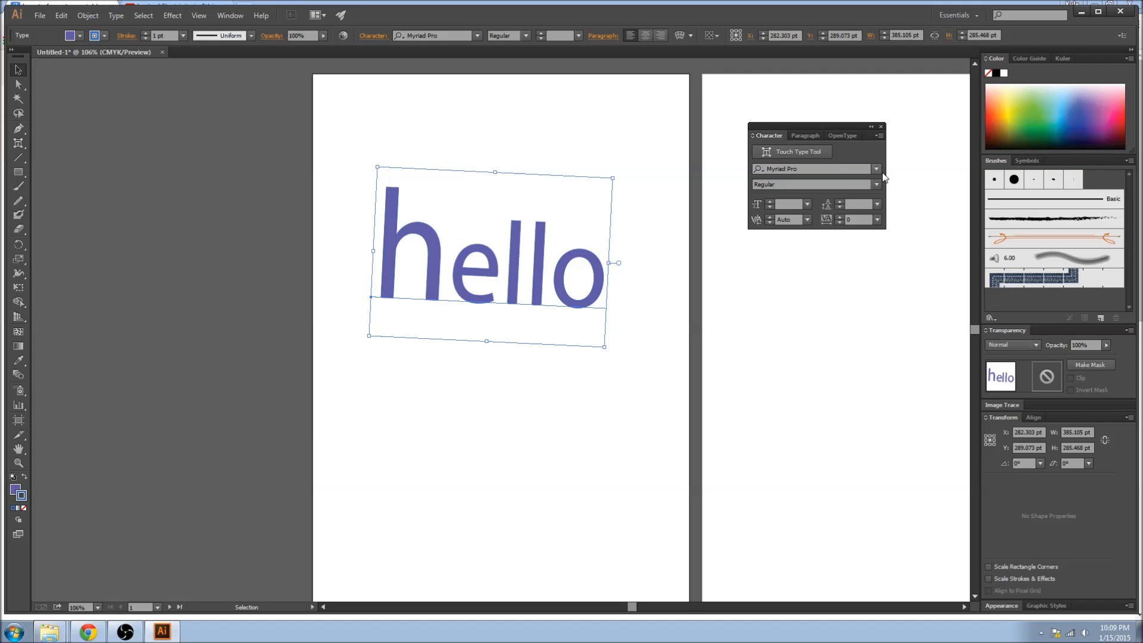
- Delete the "hello" text and close the floating Character settings
key("Delete")
left_click(881, 127)
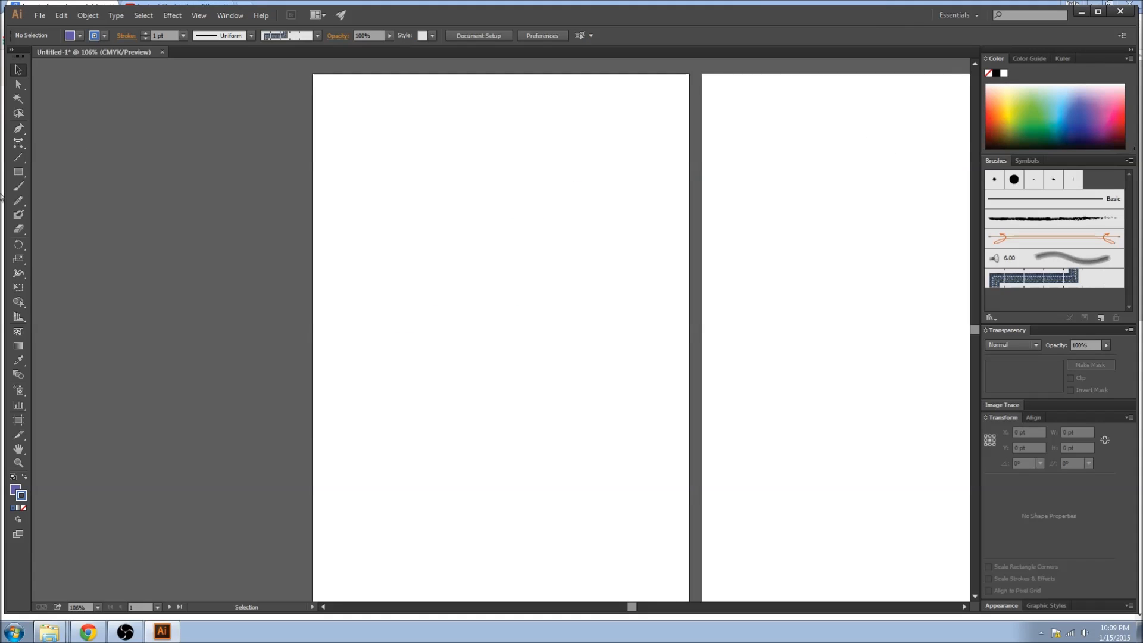
- Detach the group of type tools as a floating palette and place it beside the first artboard
left_click(16, 147)
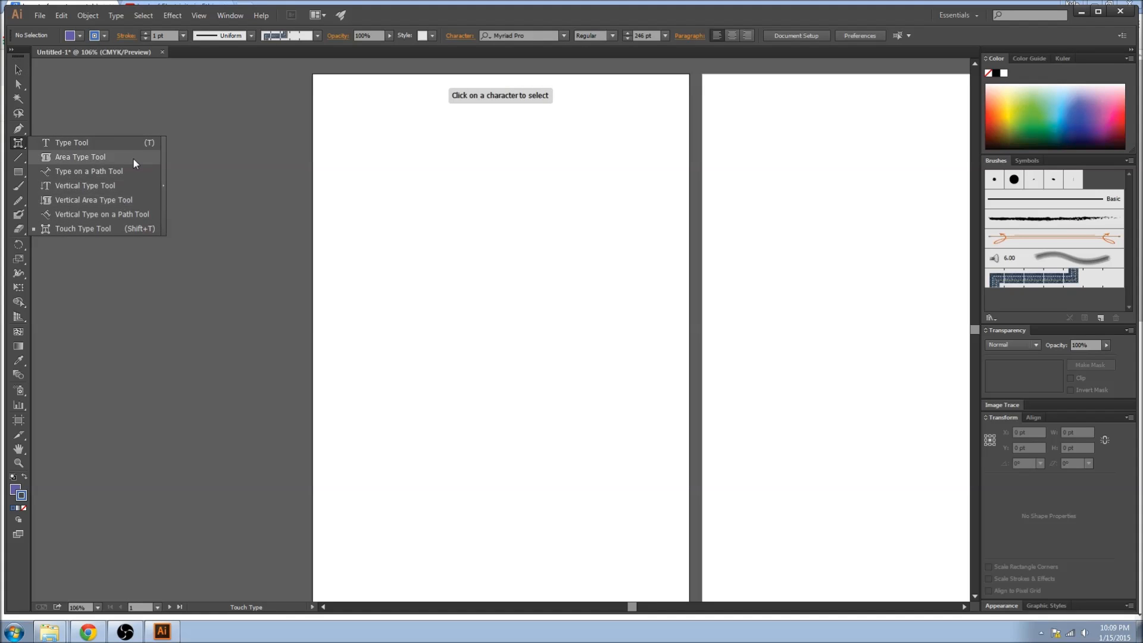
left_click(163, 185)
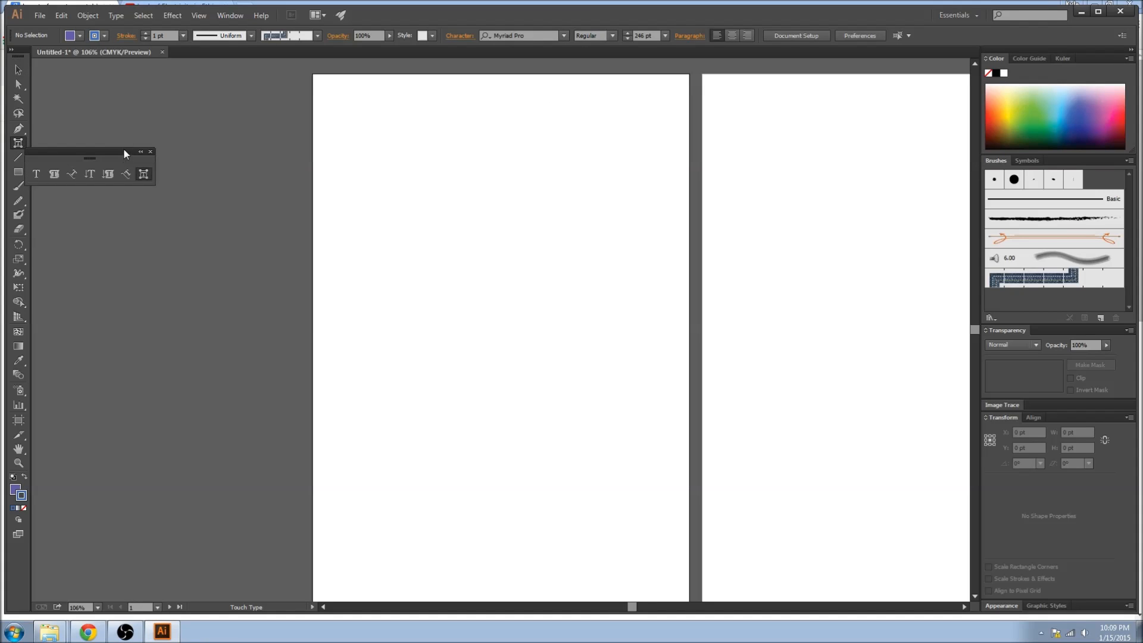
left_click_drag(124, 154, 217, 105)
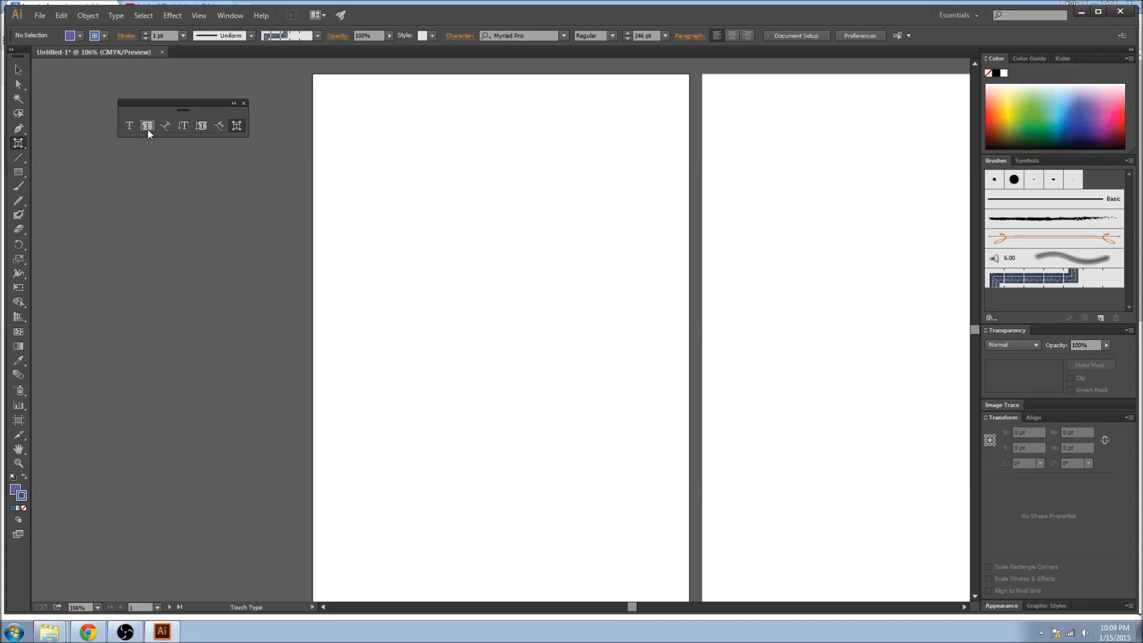
- Try to create area type on the empty artboard with the Area Type tool
left_click(148, 126)
left_click(499, 182)
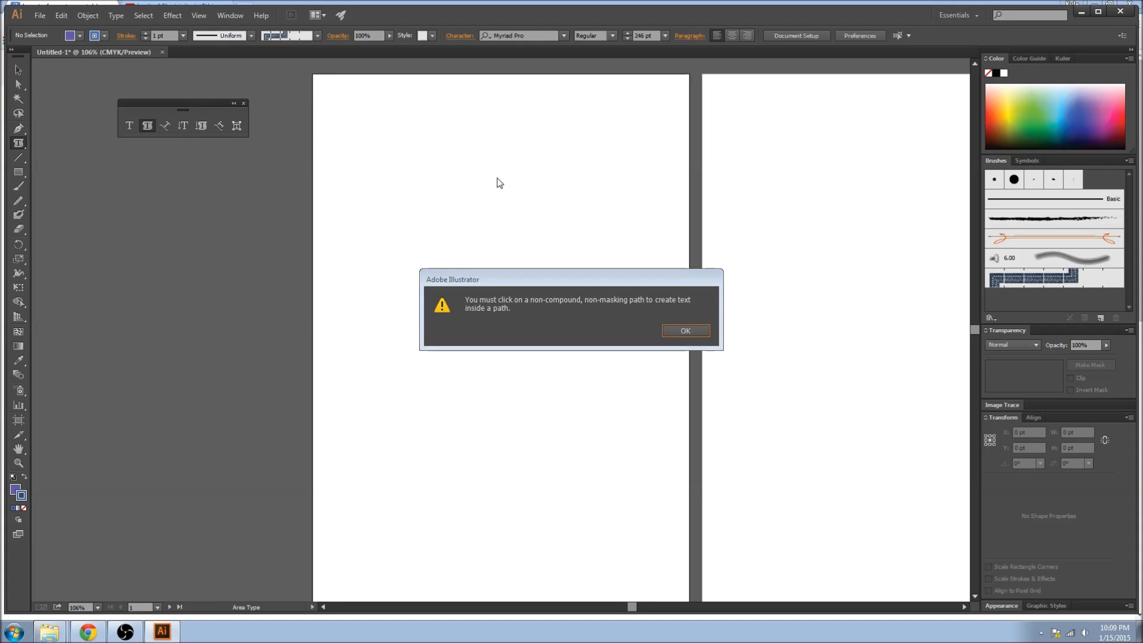
left_click(671, 334)
left_click(131, 126)
left_click(166, 126)
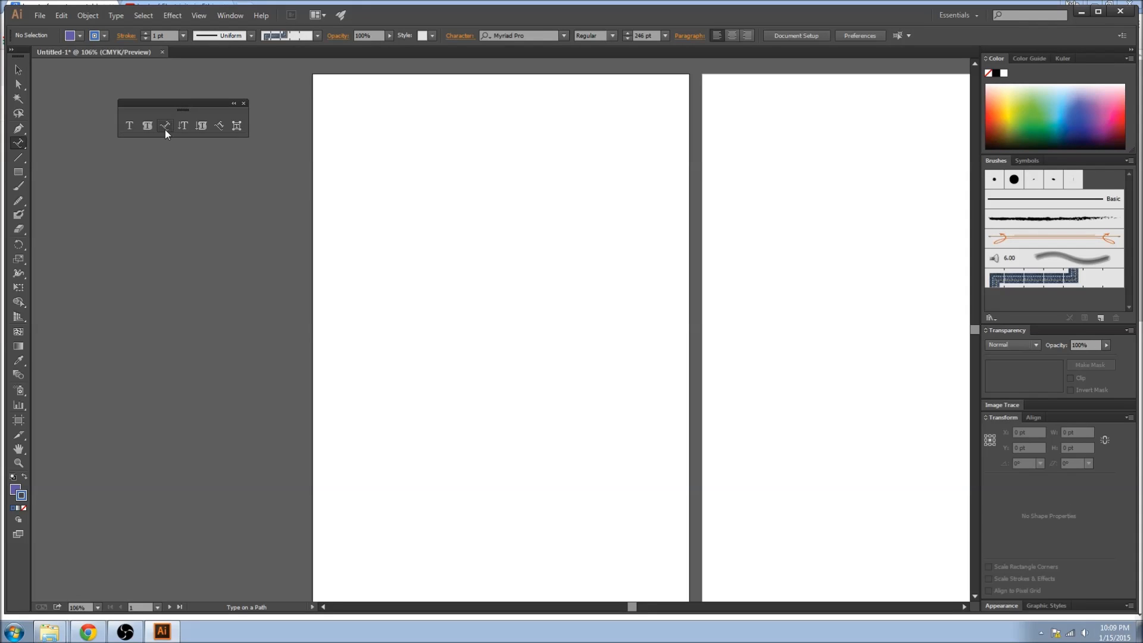
- Draw an open, three-point peaked path across the upper part of the first artboard with the Pen tool
left_click(21, 127)
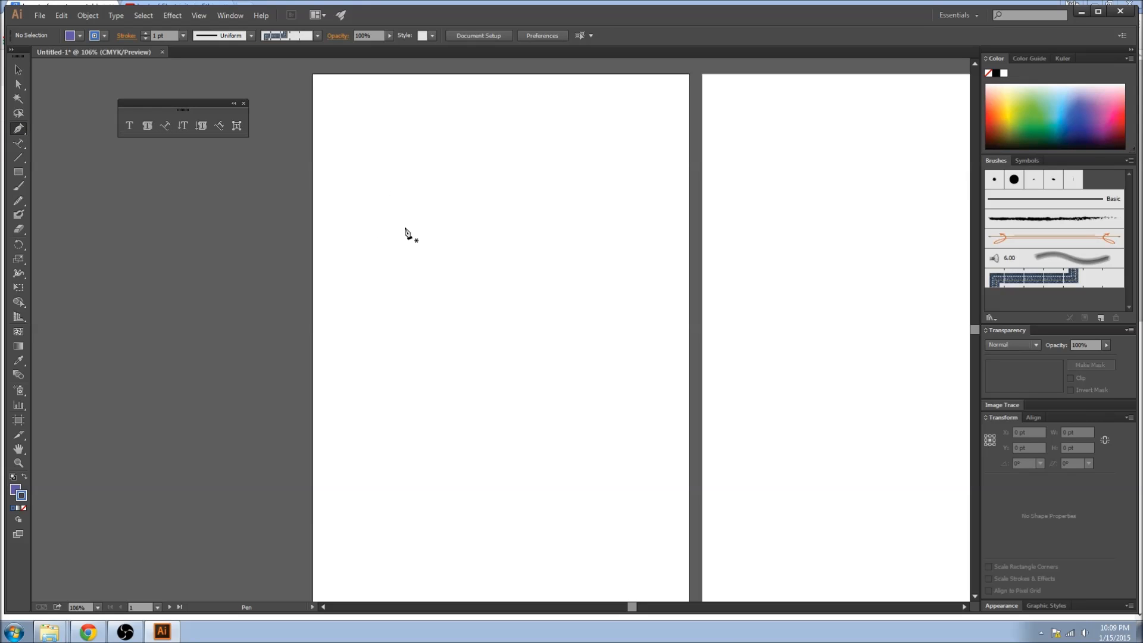
left_click(389, 274)
left_click(469, 200)
left_click(578, 267)
left_click(627, 283)
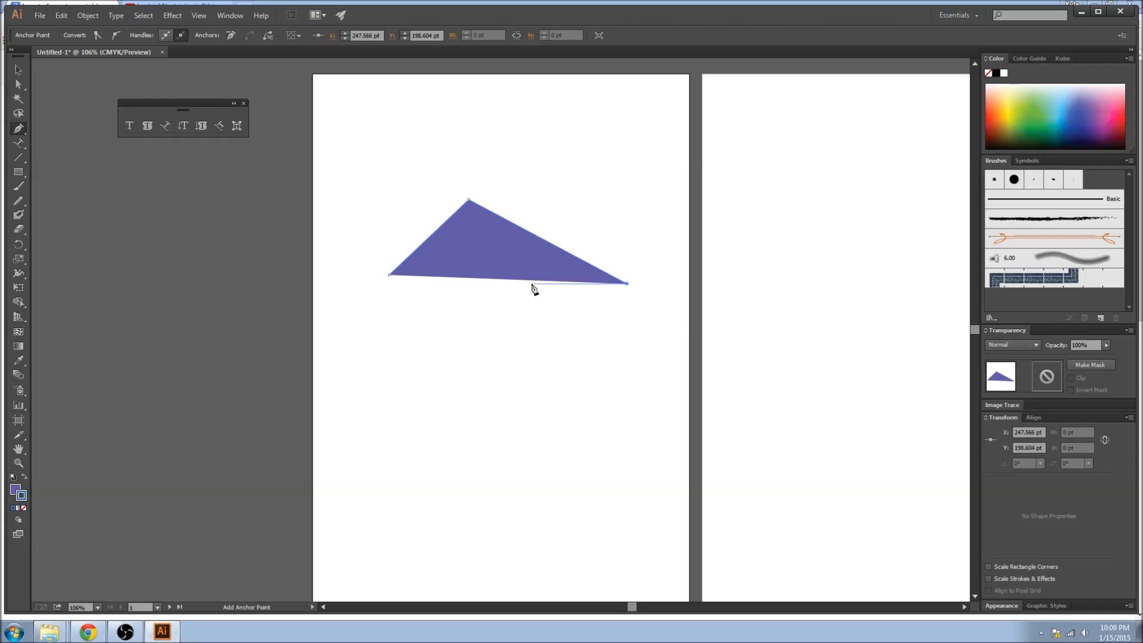
key("ctrl")
- Give the path a black stroke with no fill, and convert its peak anchor into a smooth curve
left_click(13, 476)
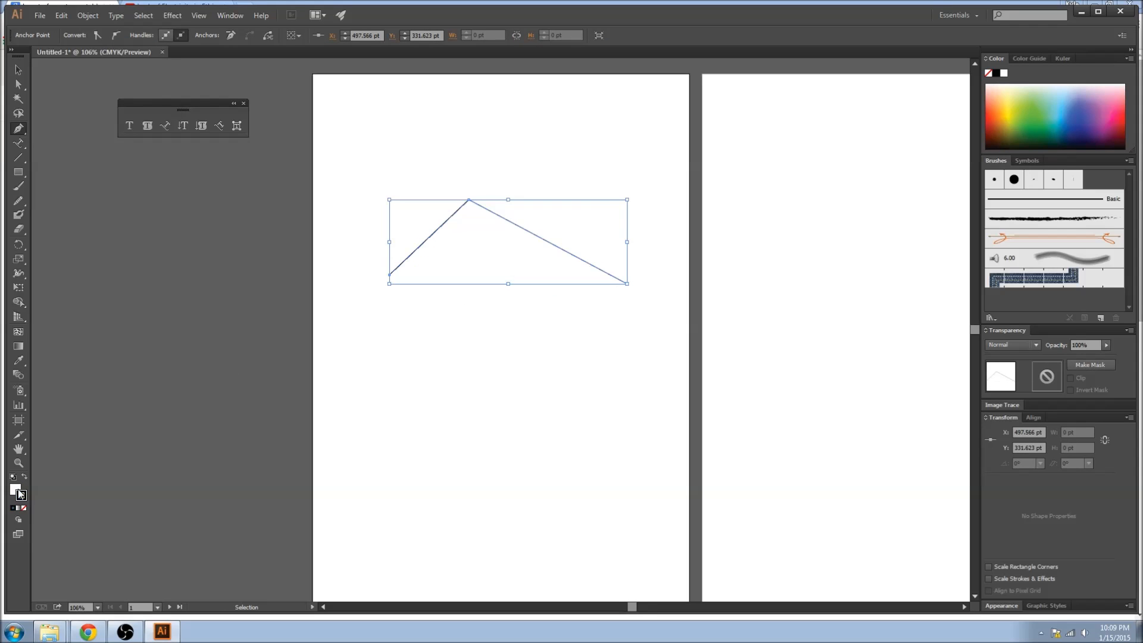
left_click(15, 493)
key("alt")
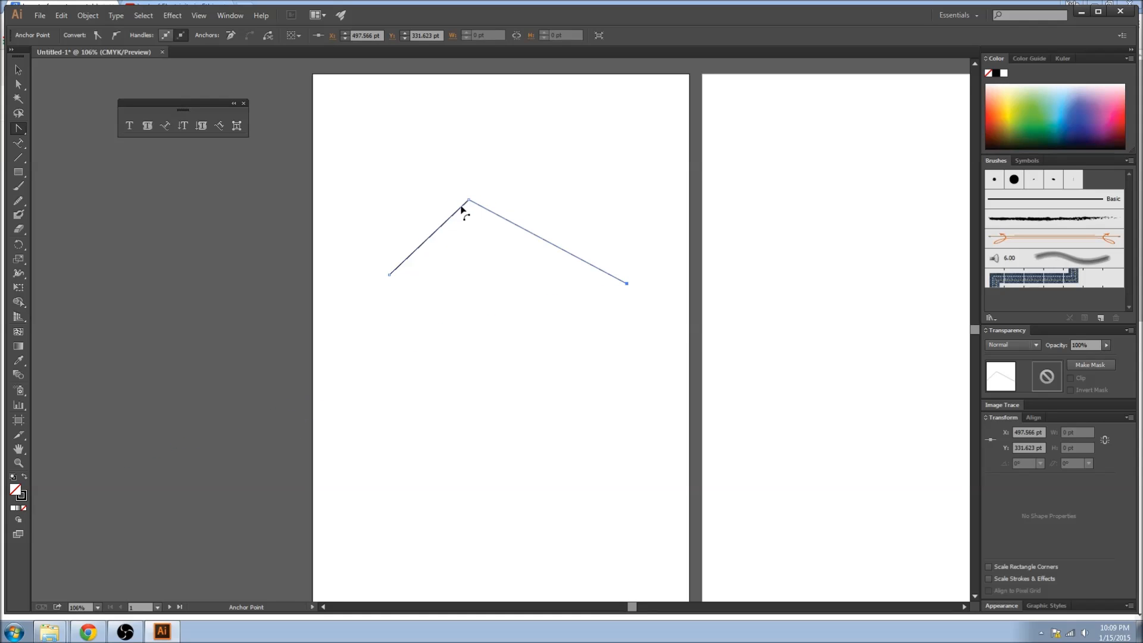
left_click_drag(468, 201, 558, 176)
- Start text on the curved path with the Type on a Path tool and set its font size to 24 pt
left_click(167, 128)
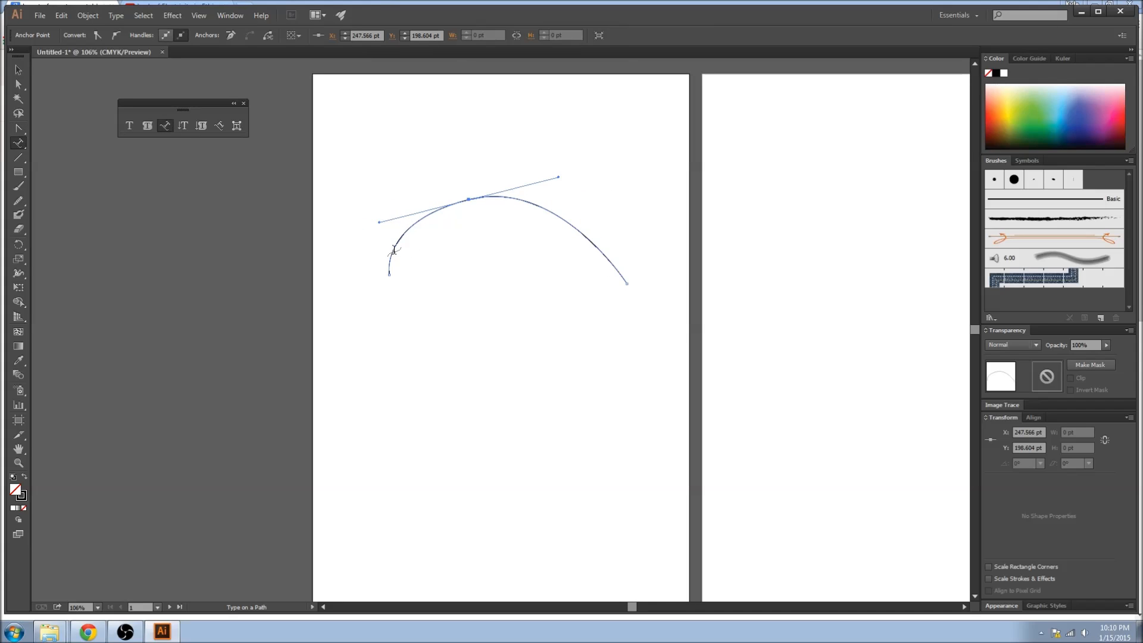
key("v")
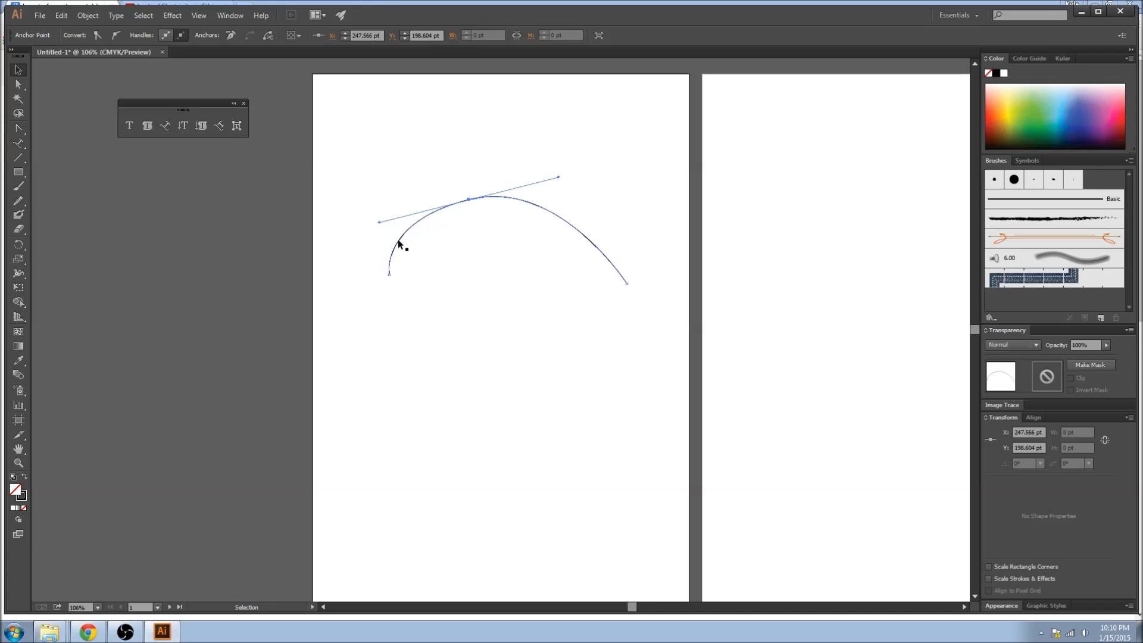
left_click(357, 209)
left_click(167, 126)
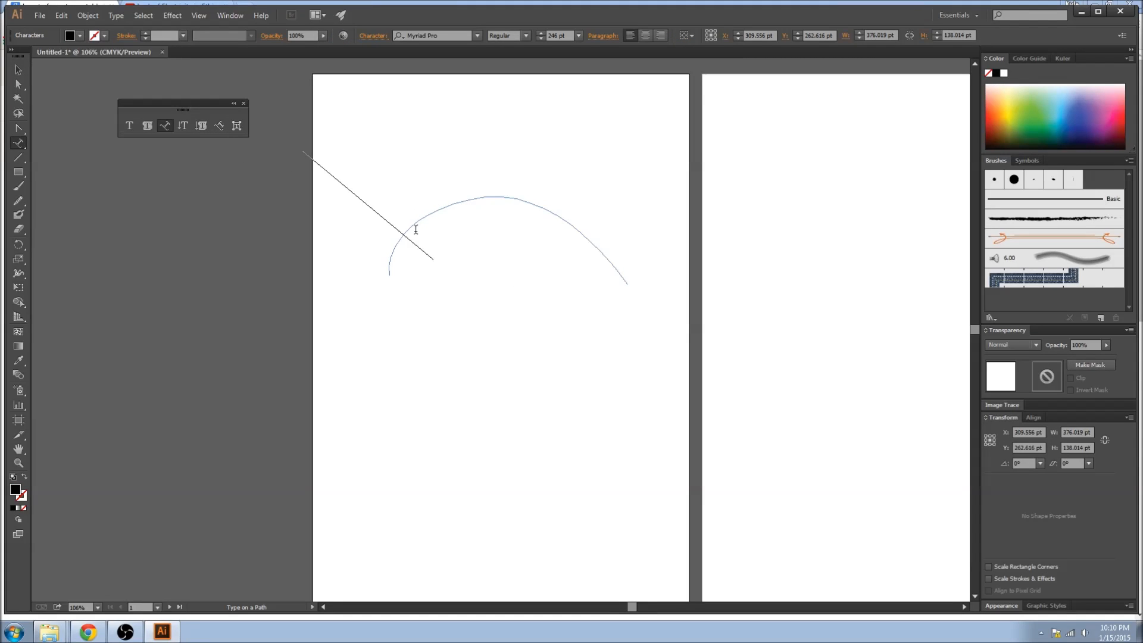
left_click(577, 36)
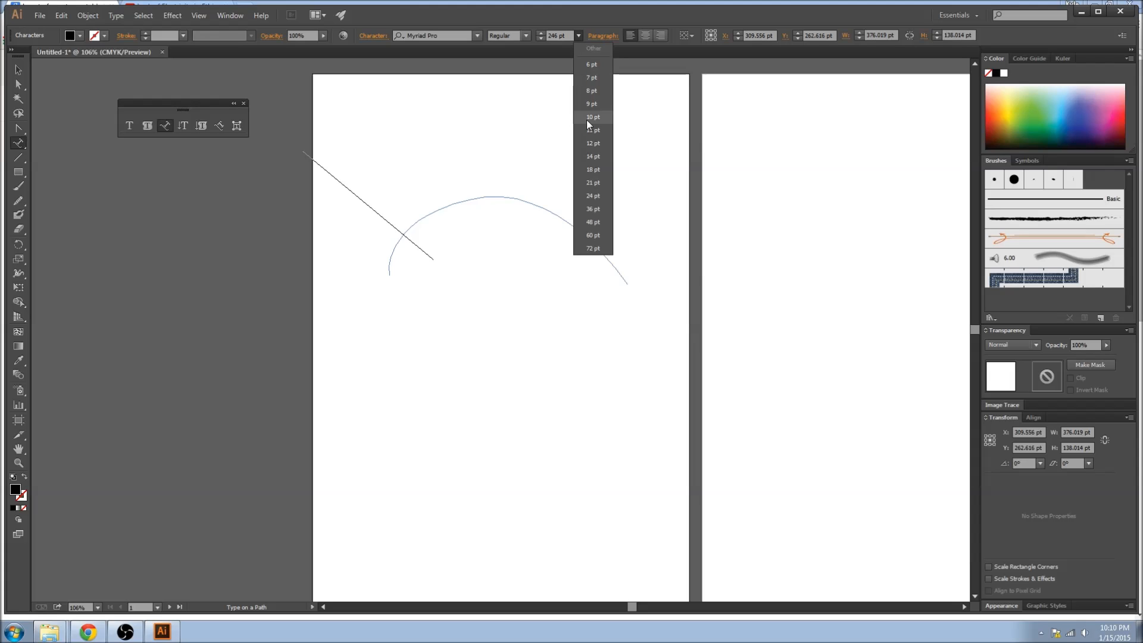
left_click(589, 117)
left_click(577, 35)
left_click(576, 195)
- Enter a short "Hello my name is" greeting with a first name along the curved path
type("Hello")
type("mes")
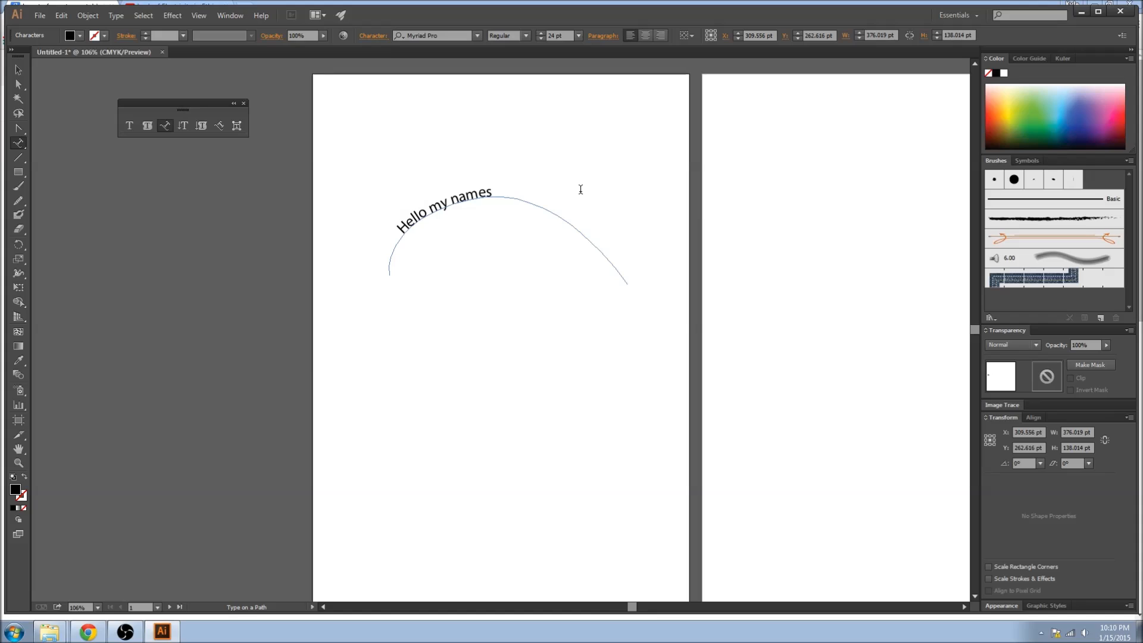
key("BackSpace")
type(" is kjames")
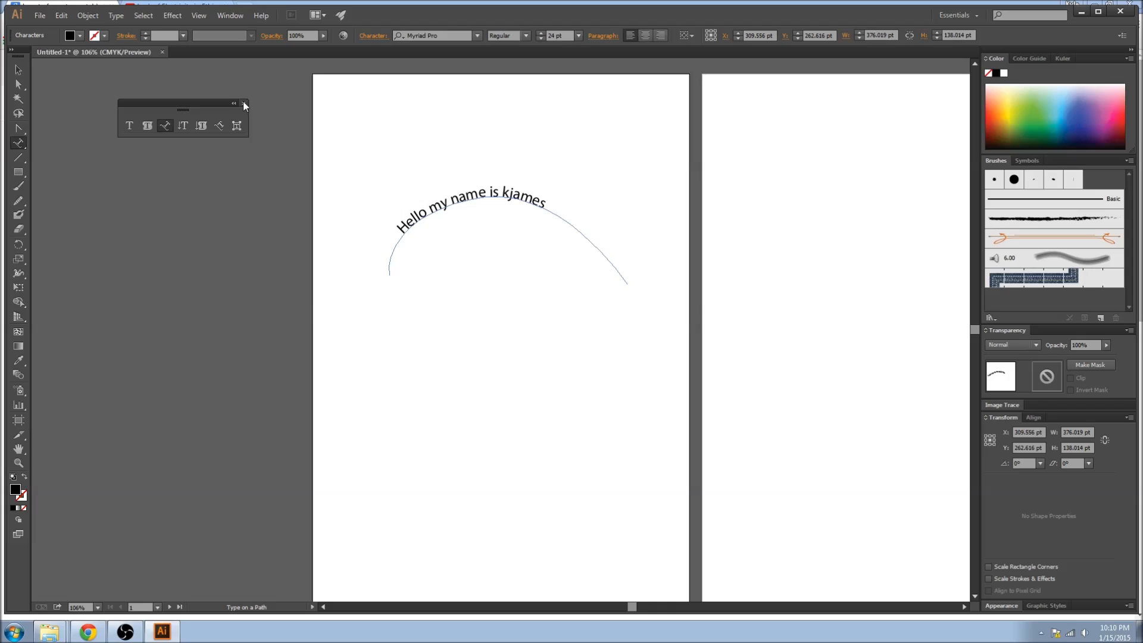
- Delete all of the greeting text from the curved path
type("v")
left_click_drag(555, 207, 404, 222)
key("BackSpace")
key("BackSpace")
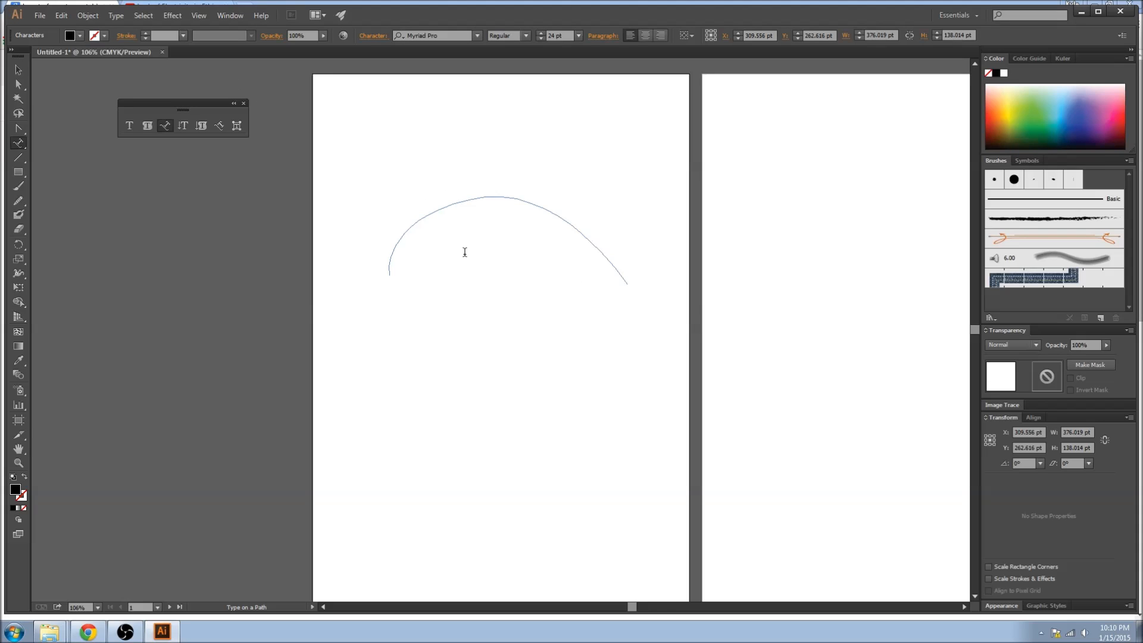
- Place vertical point text "Hsuadhdasoudhsodua" near the middle of the first artboard and delete it again
left_click(184, 125)
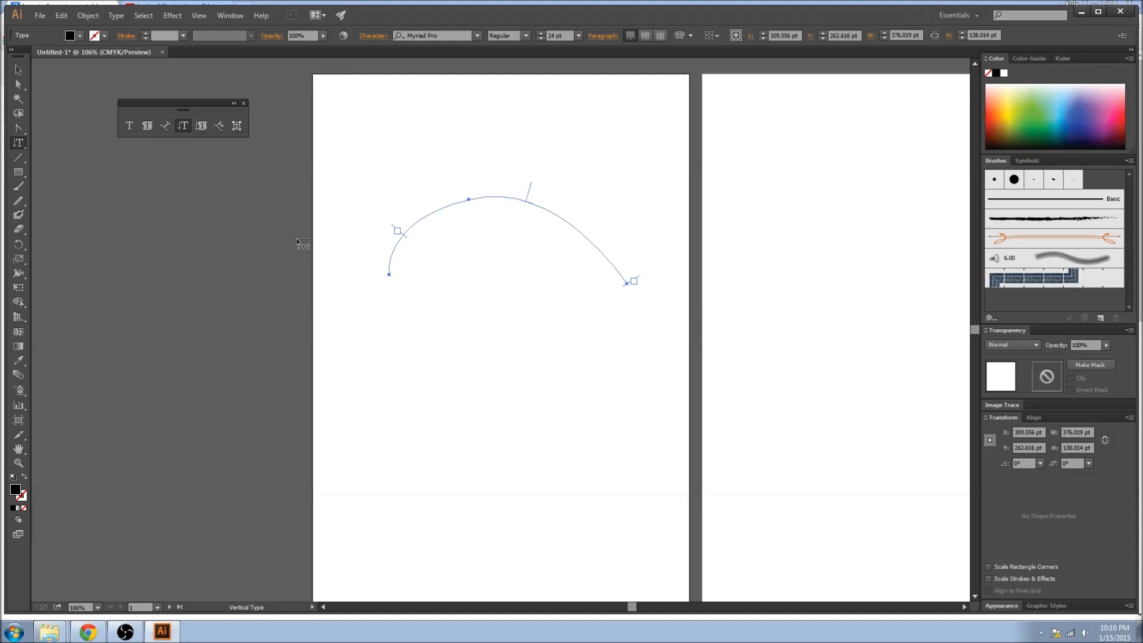
left_click(511, 305)
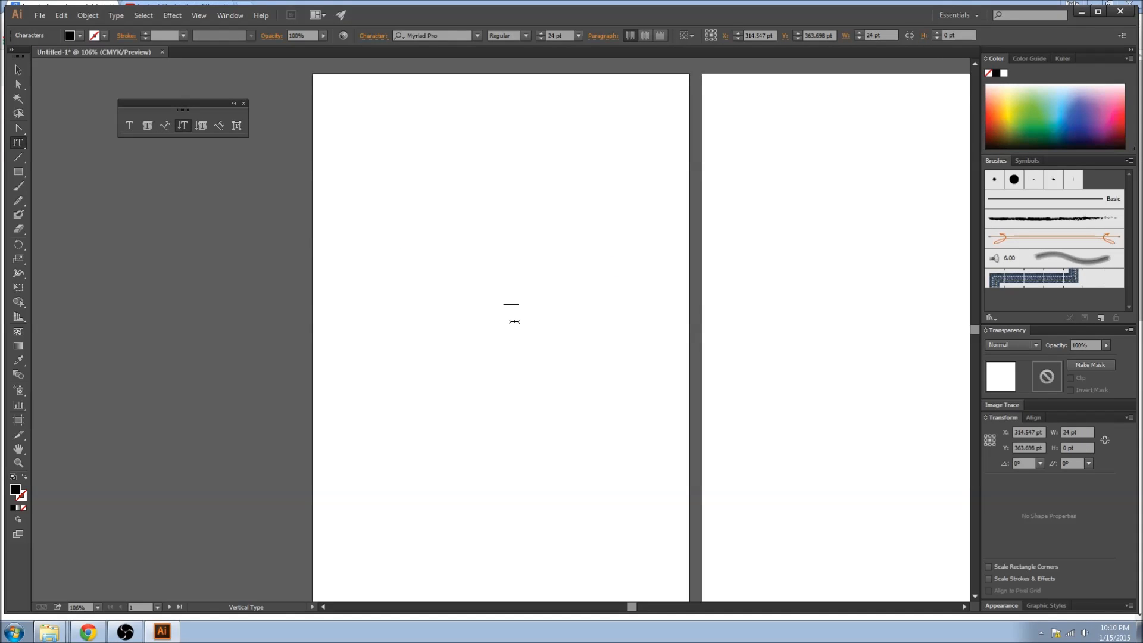
type("Hsuadhdasoudhsodua")
key("ctrl+a")
key("BackSpace")
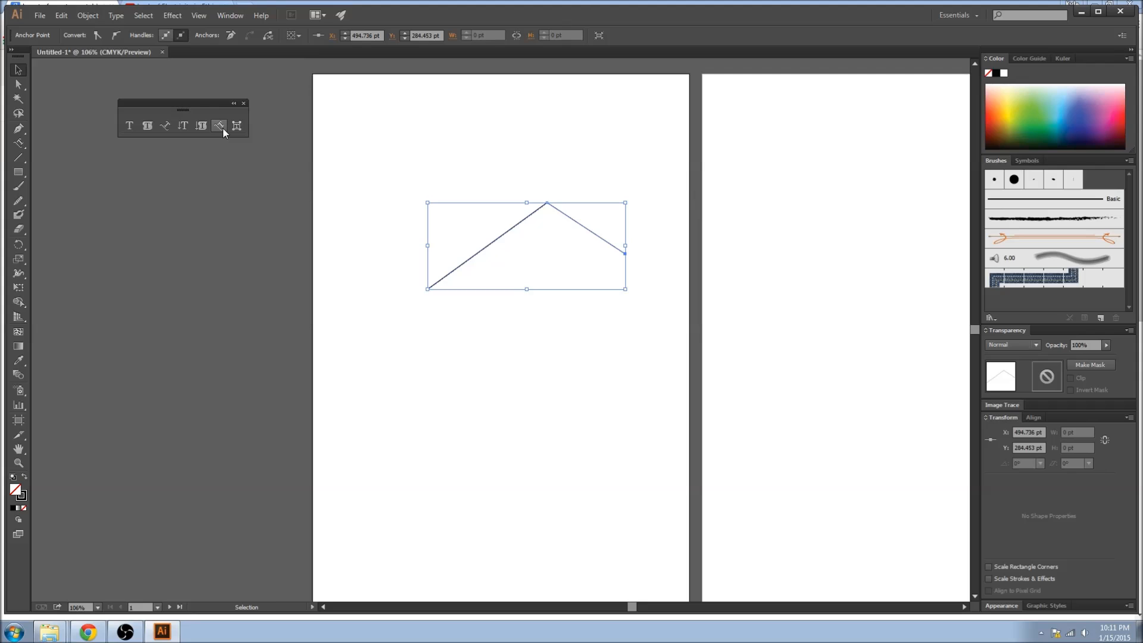
- Add the text "sdsadsadssadsa" along the peaked path with the Vertical Type on a Path tool
left_click(219, 126)
left_click(450, 272)
type("sdsadsadssadsa")
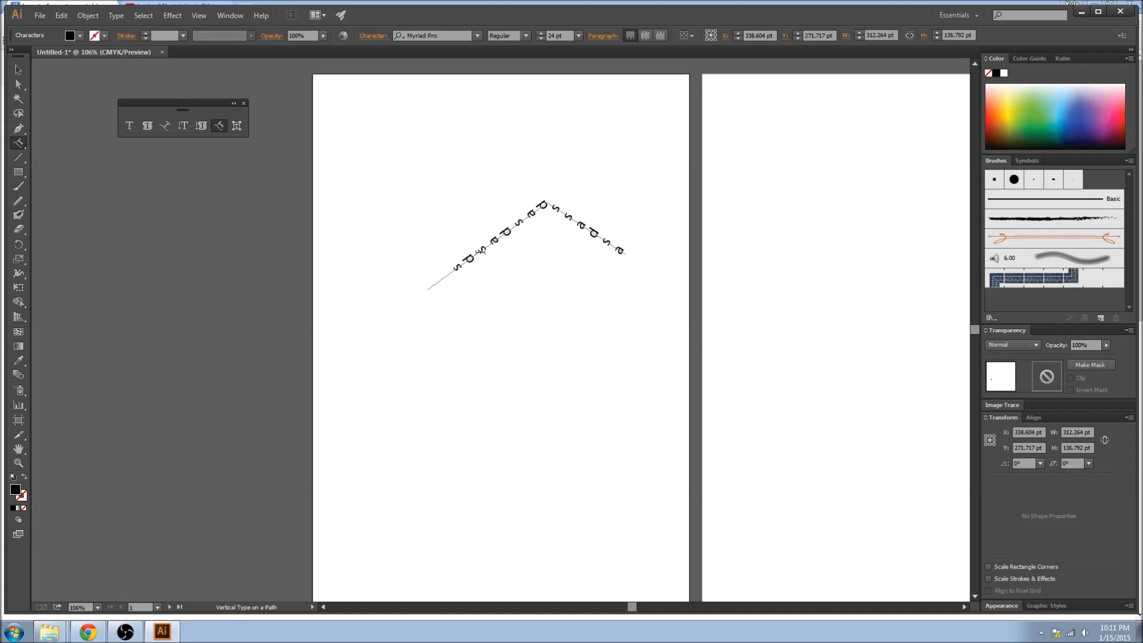
- Close the floating palette of type tools
left_click(244, 104)
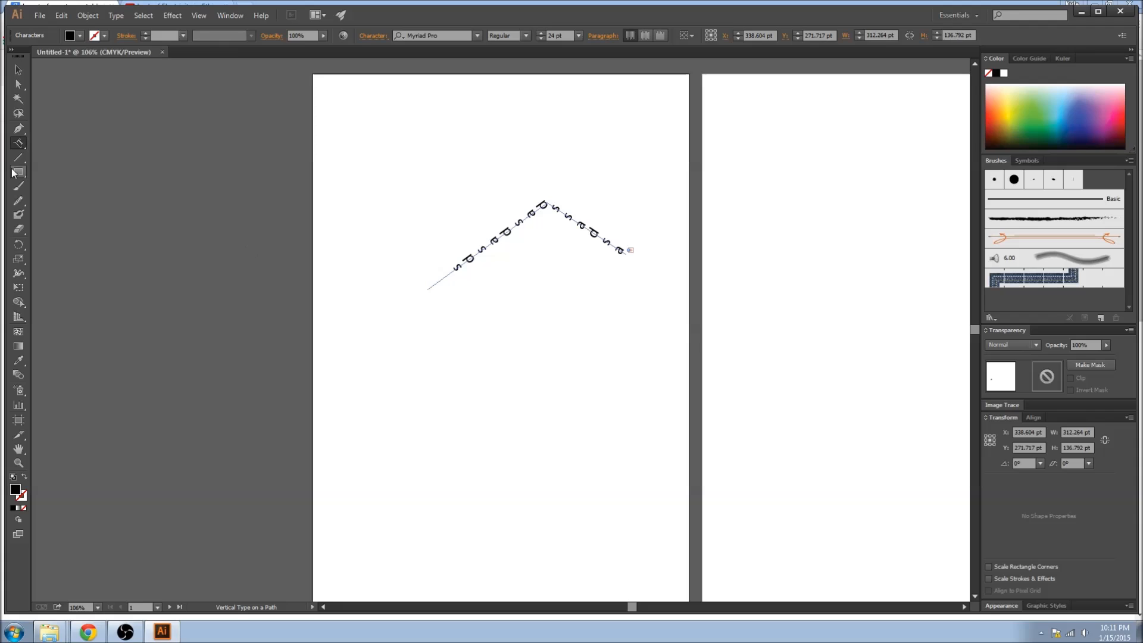
left_click(24, 141)
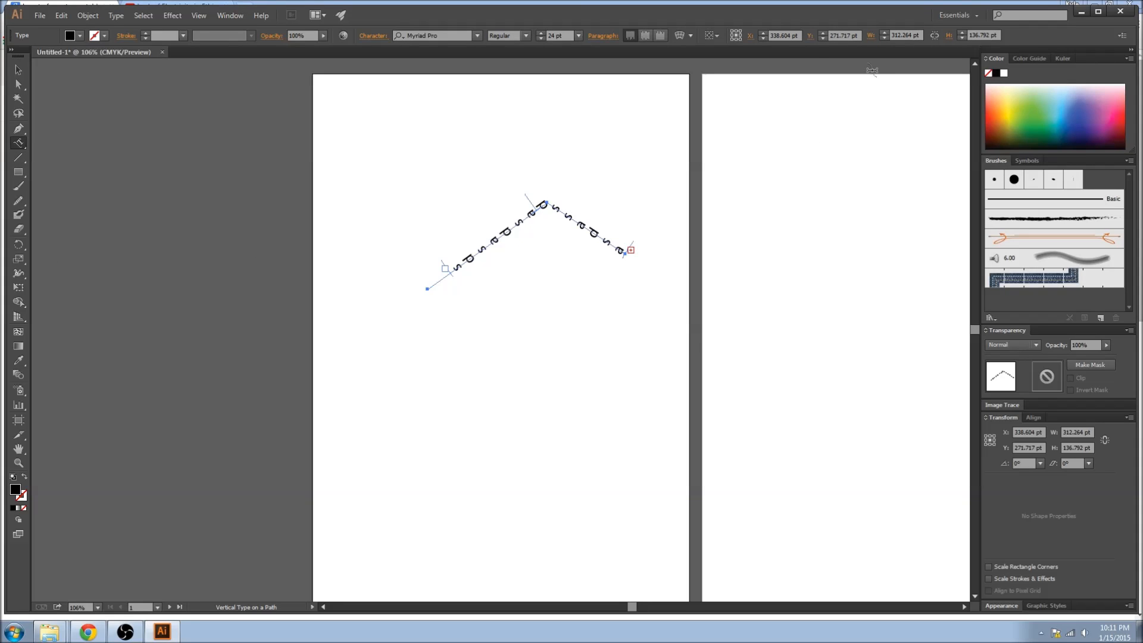
left_click(232, 16)
left_click(236, 16)
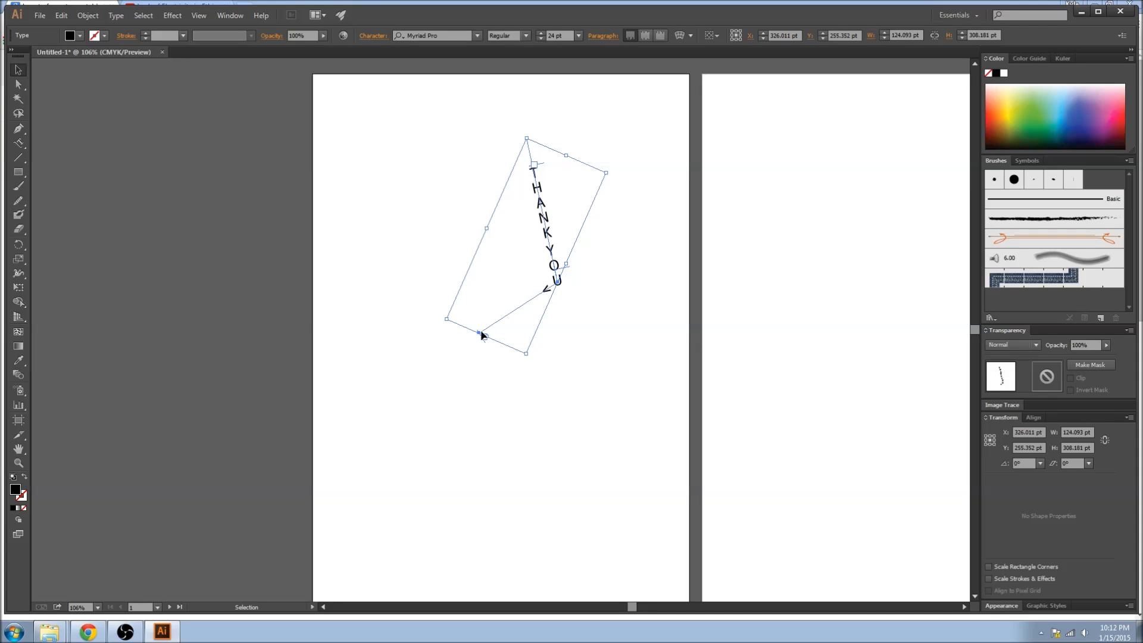
- Open the vertical "THANK YOU" text on the bent path for editing
key("a")
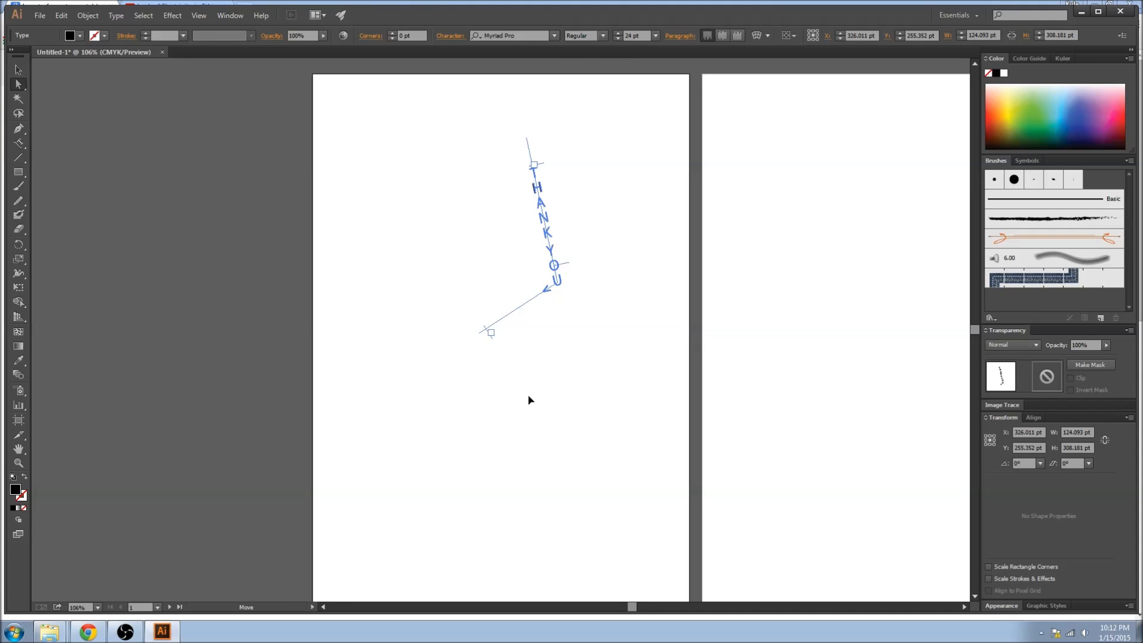
double_click(479, 334)
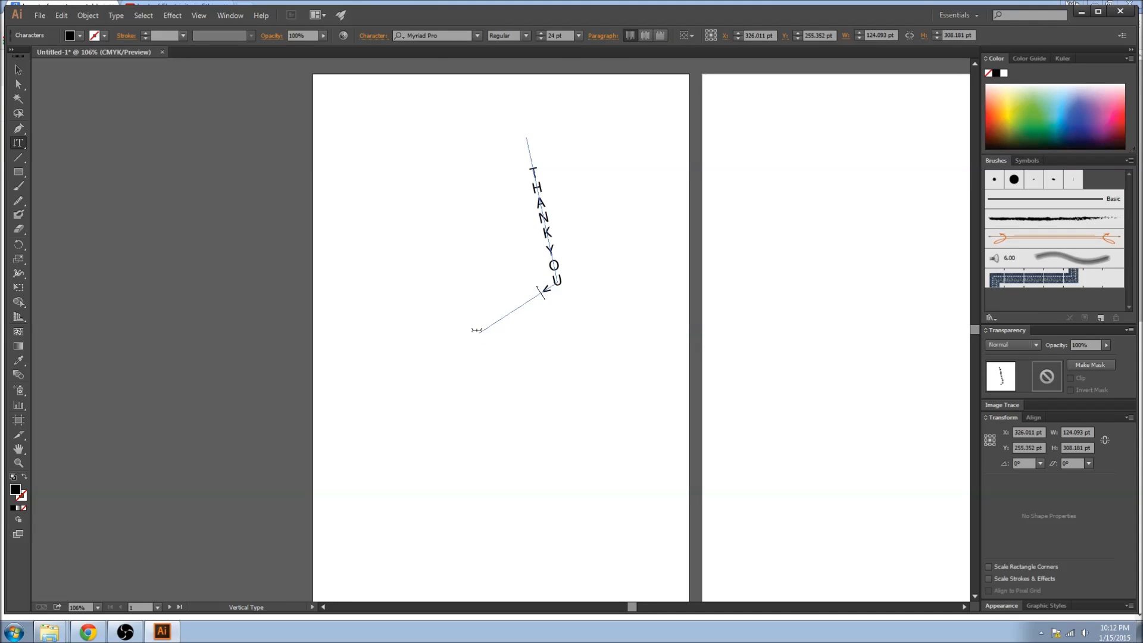